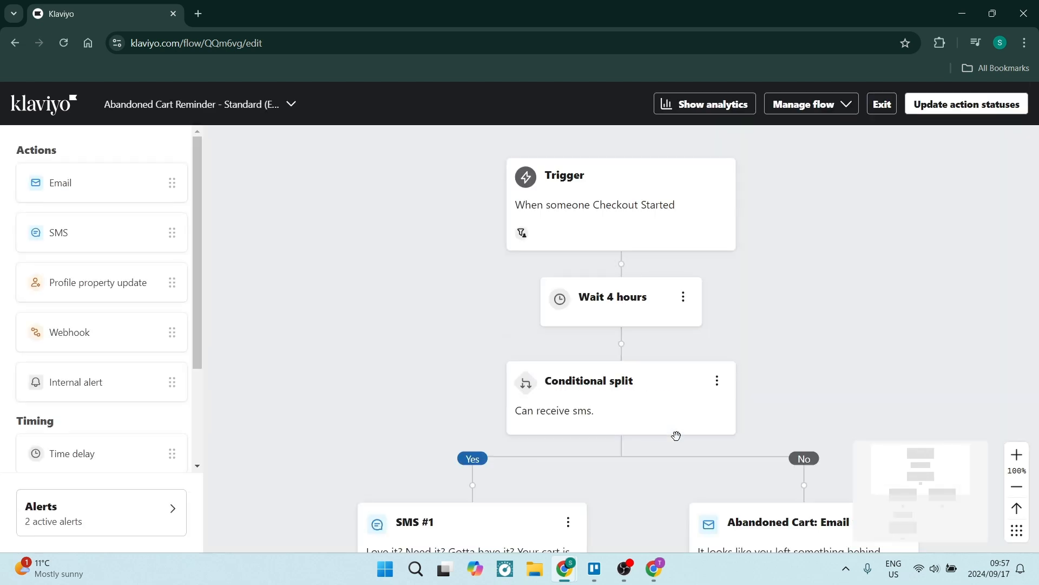
# - Add a trigger split to the flow directly after the Abandoned Cart: Email 2 action
pyautogui.scroll(-3, 675, 434)
pyautogui.scroll(-10, 650, 428)
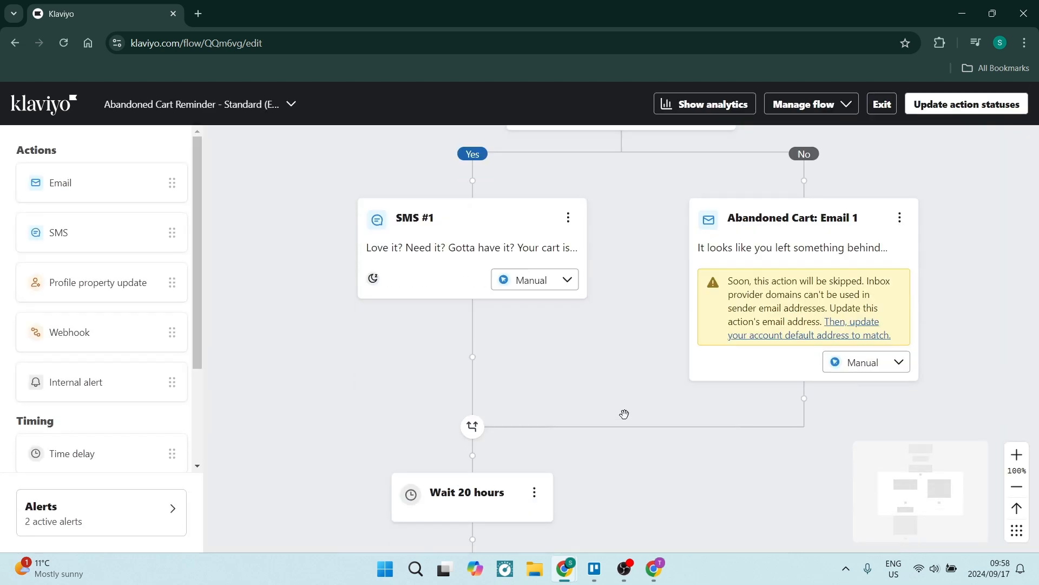
pyautogui.scroll(-2, 601, 398)
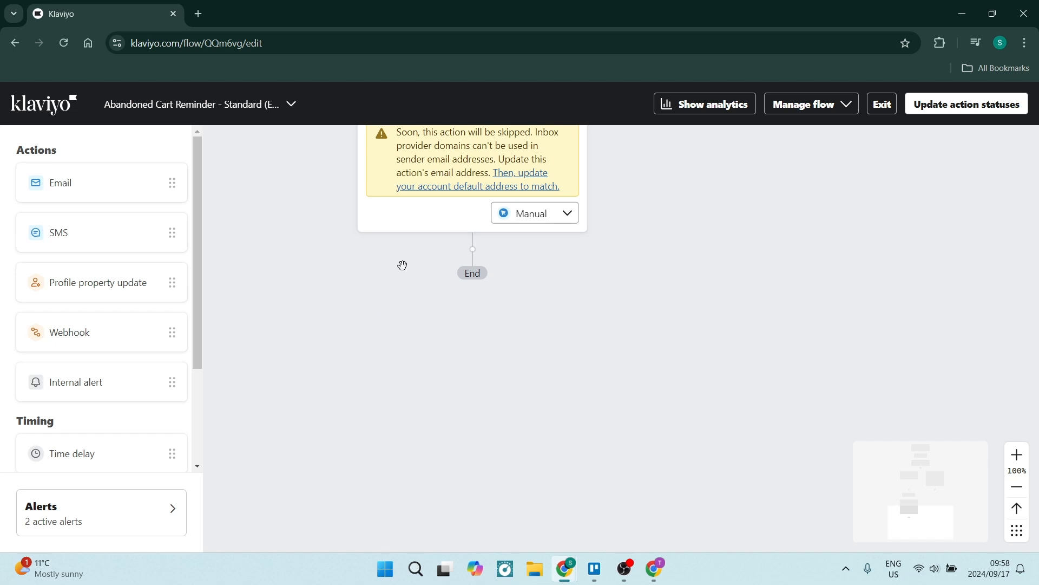
pyautogui.scroll(-3, 179, 330)
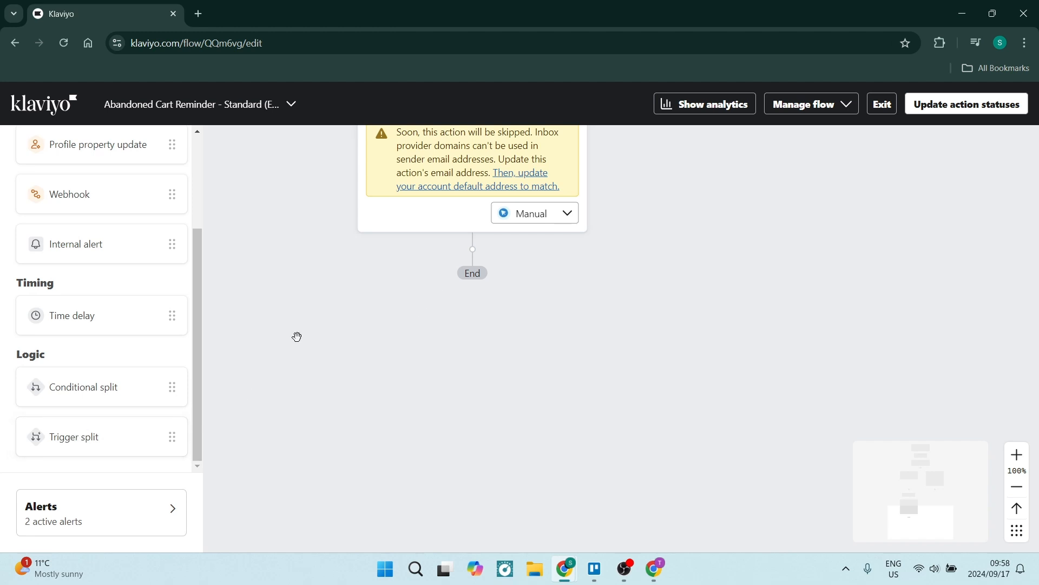
pyautogui.moveTo(102, 436); pyautogui.dragTo(478, 262)
pyautogui.scroll(2, 479, 308)
pyautogui.scroll(-1, 476, 304)
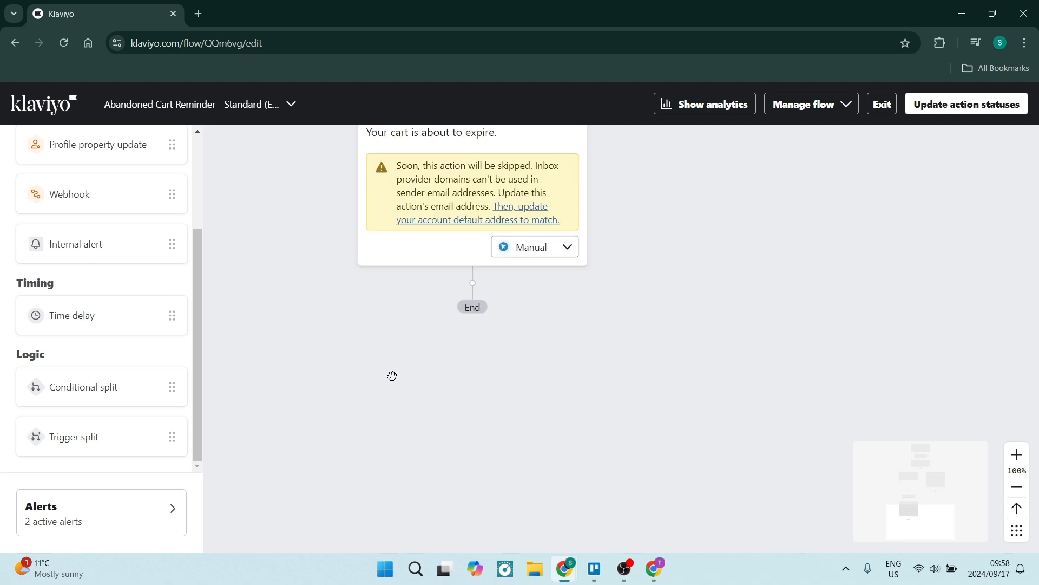
pyautogui.moveTo(155, 436); pyautogui.dragTo(472, 283)
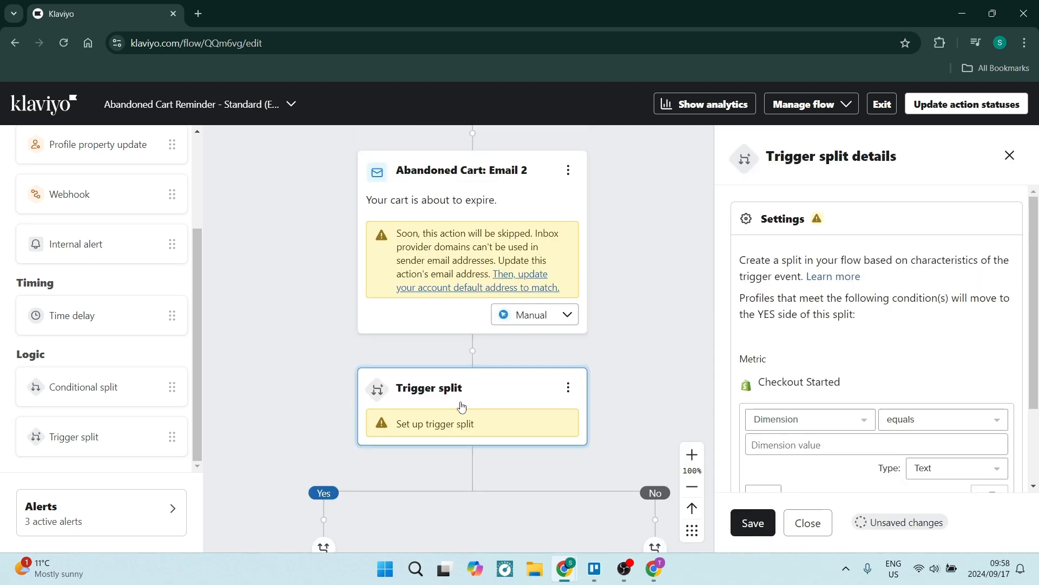
# - Set the trigger split's condition to check whether the $value dimension is greater than a value
pyautogui.scroll(-2, 489, 410)
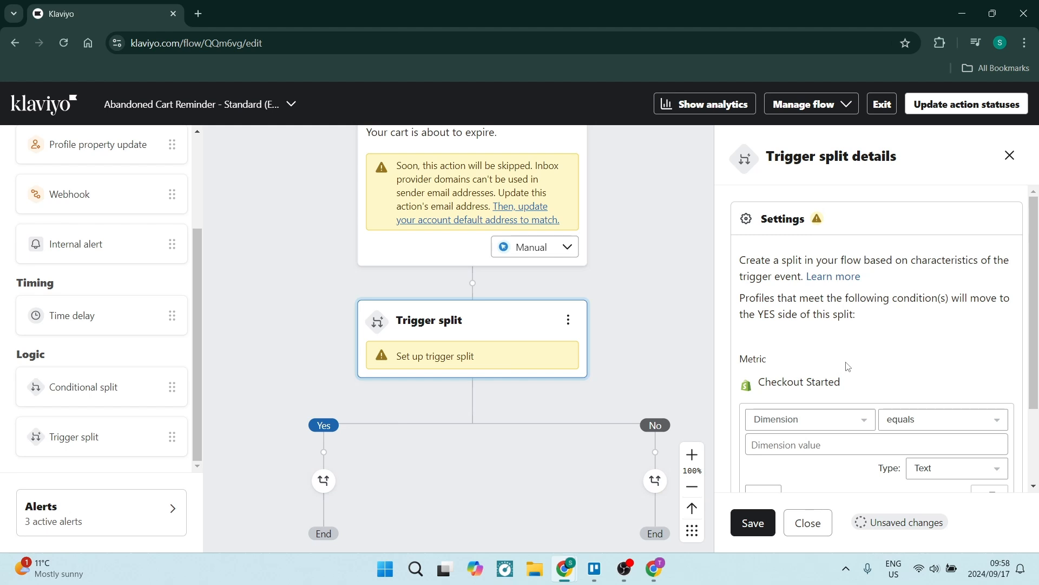
pyautogui.scroll(-2, 848, 371)
pyautogui.scroll(-2, 597, 365)
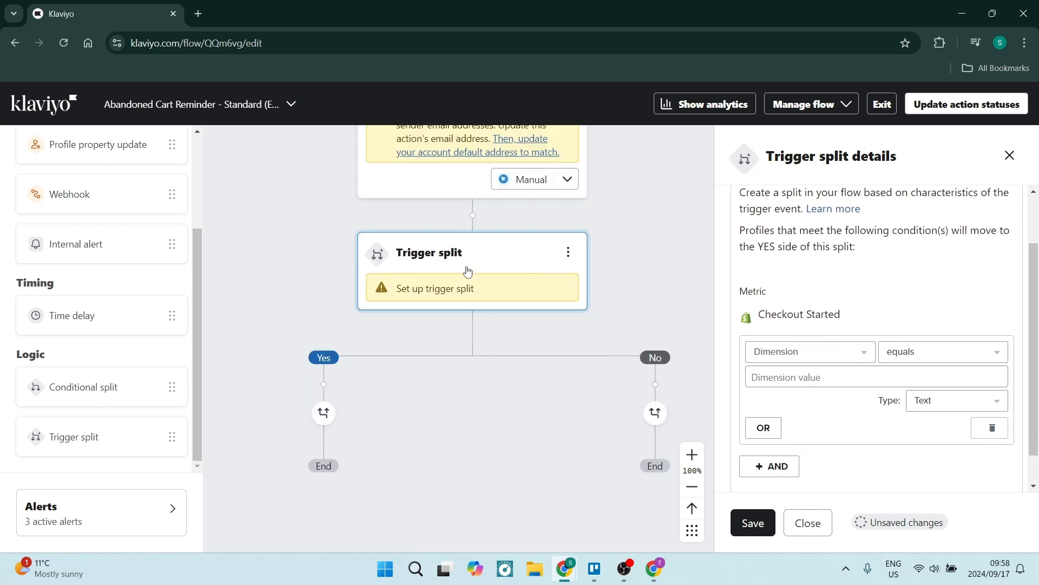
pyautogui.click(818, 356)
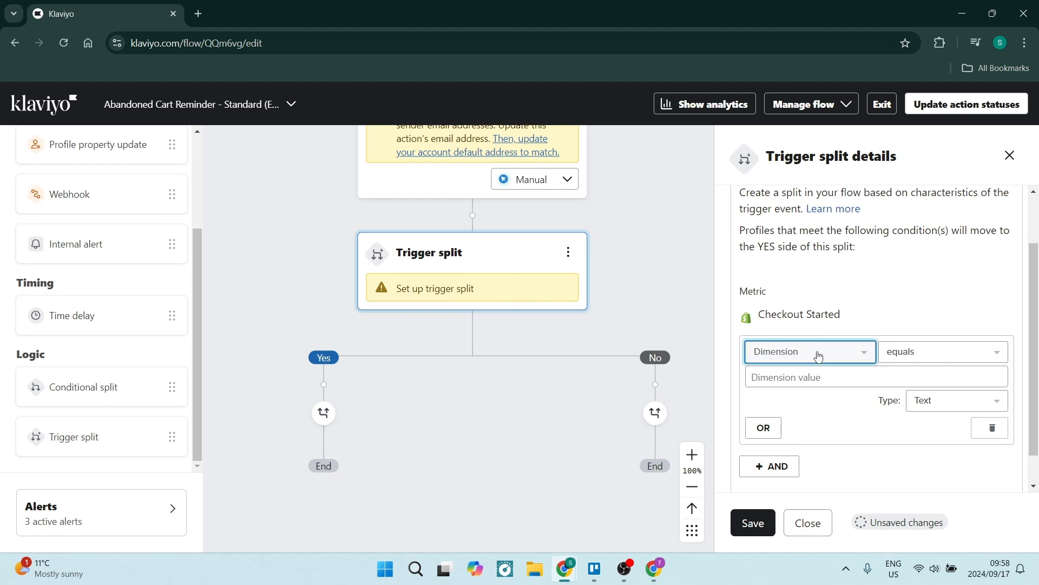
pyautogui.click(819, 355)
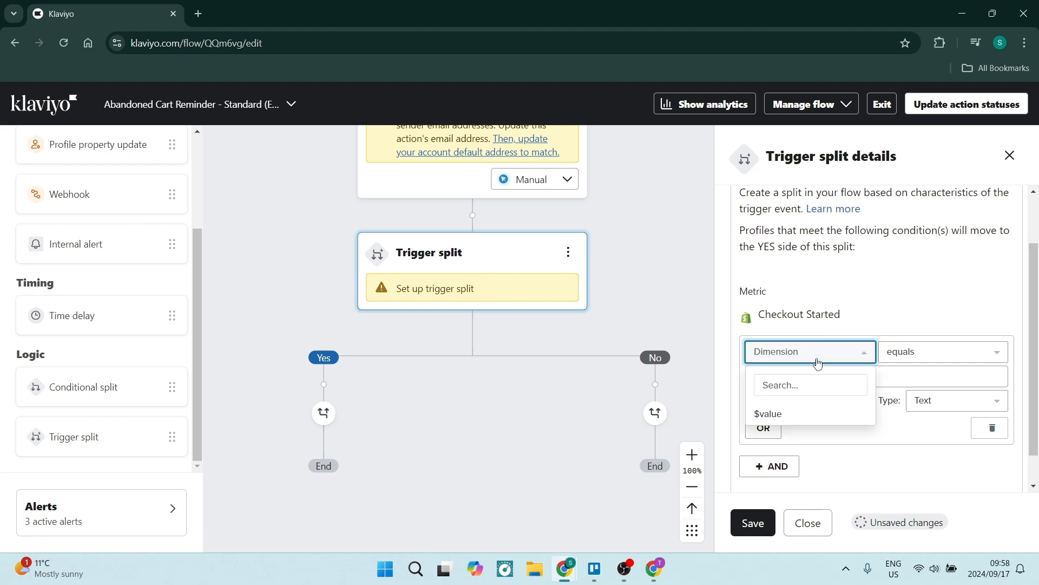
pyautogui.click(771, 413)
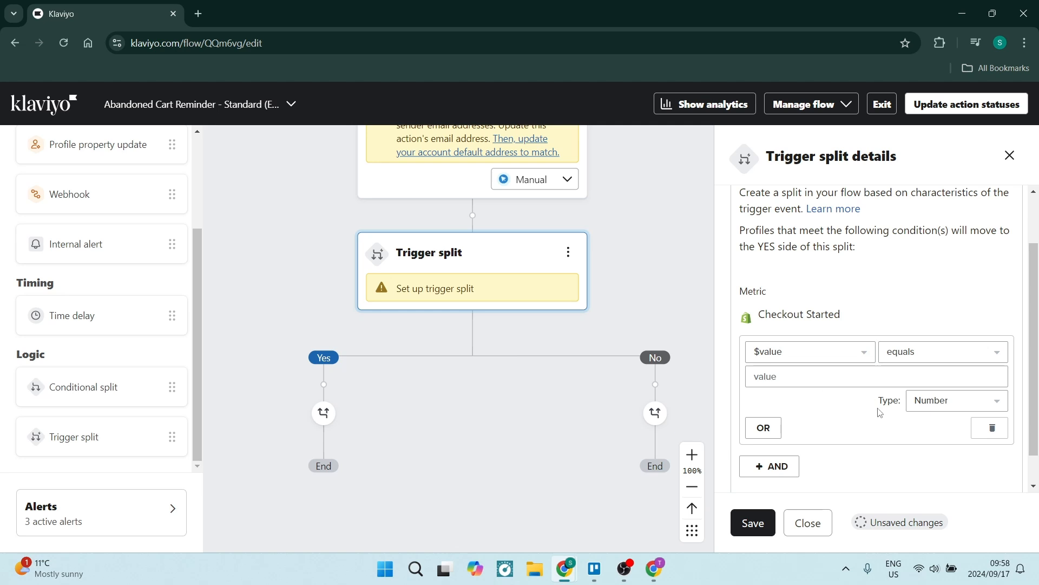
pyautogui.click(908, 352)
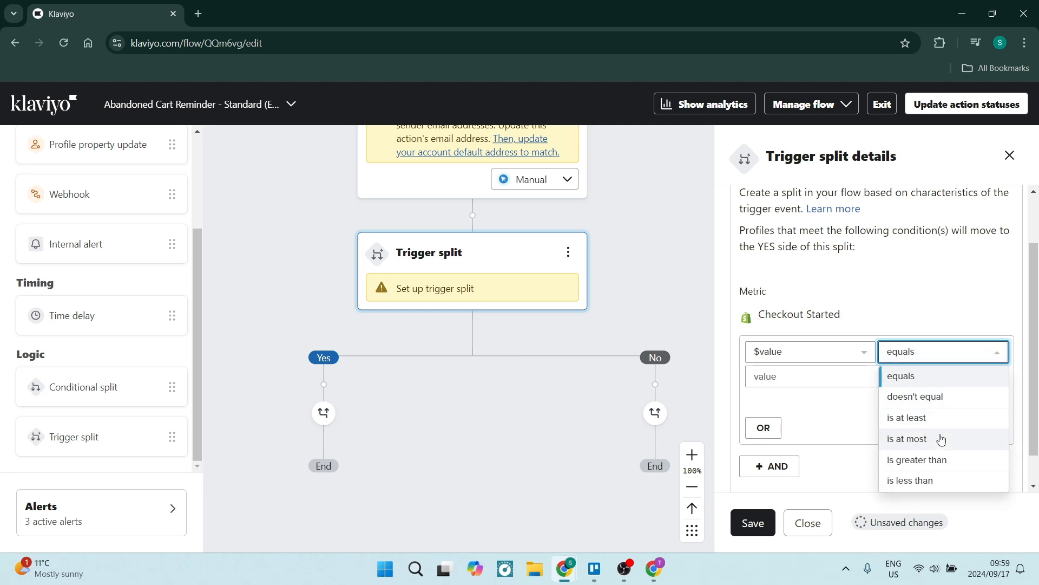
pyautogui.click(927, 461)
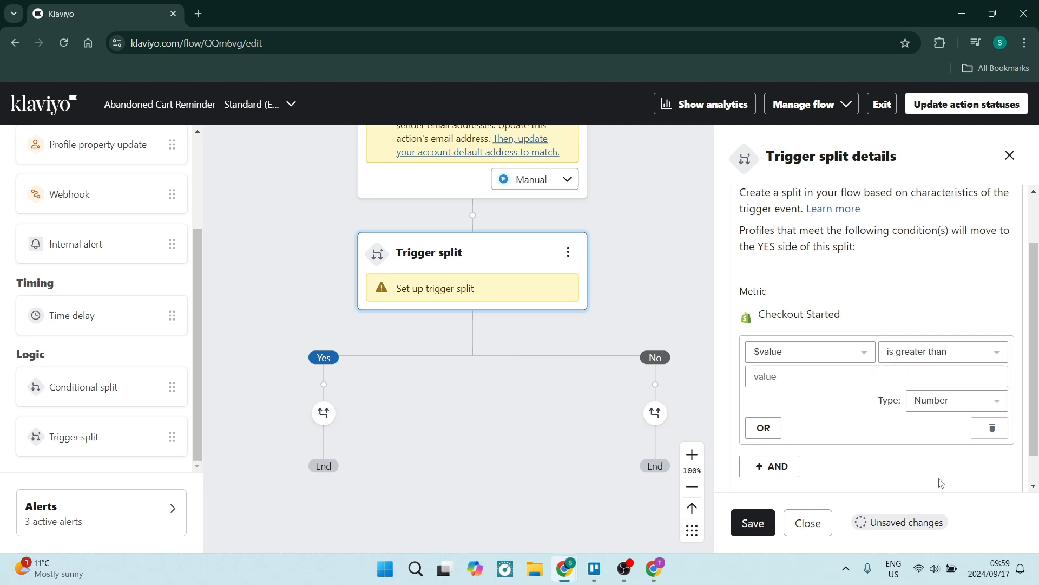
# - Enter 100 as the trigger split's comparison value, keep the Number type, and save the split
pyautogui.click(797, 379)
pyautogui.write('100')
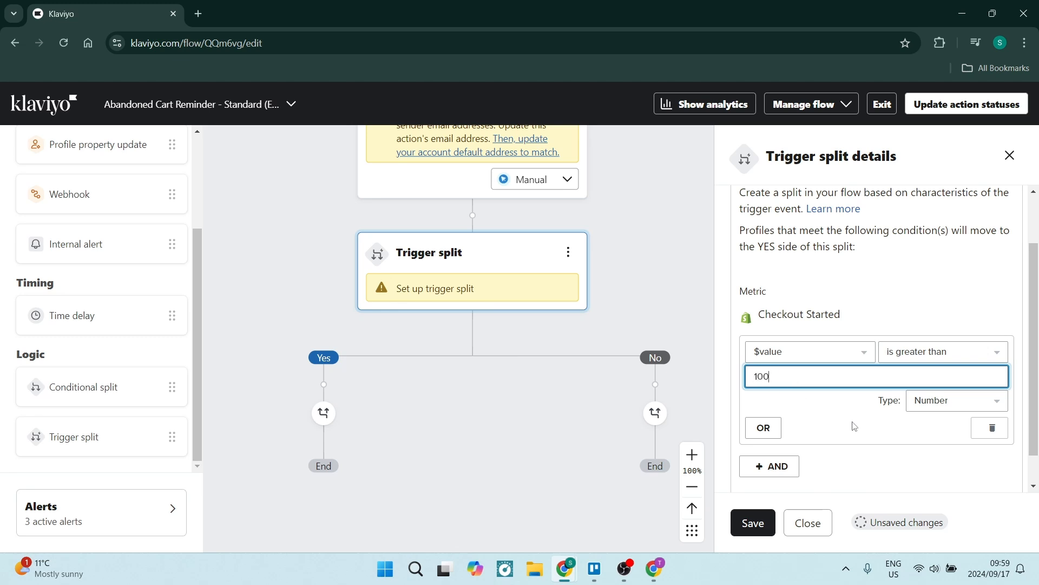
pyautogui.click(953, 401)
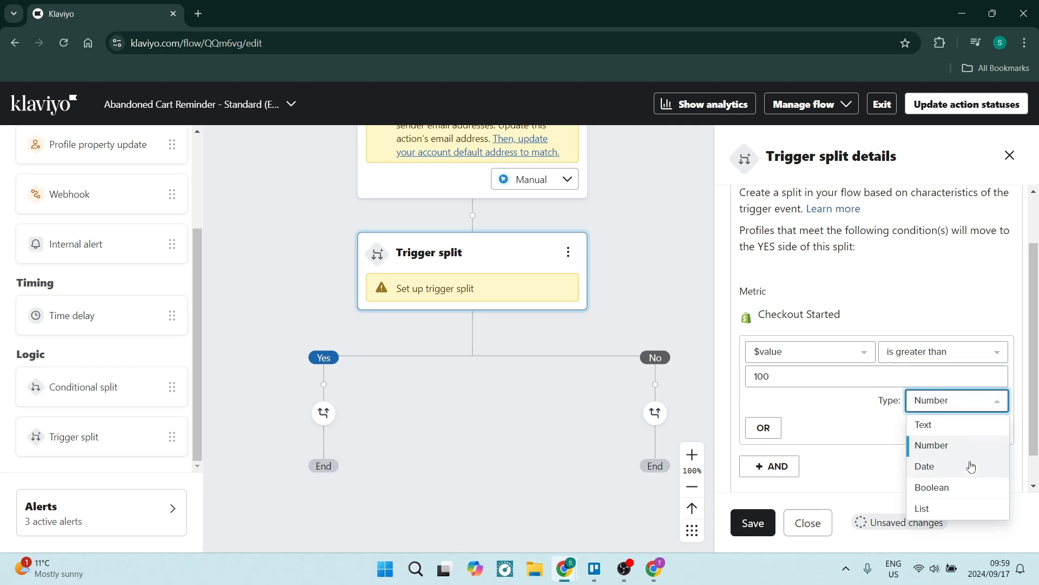
pyautogui.click(873, 418)
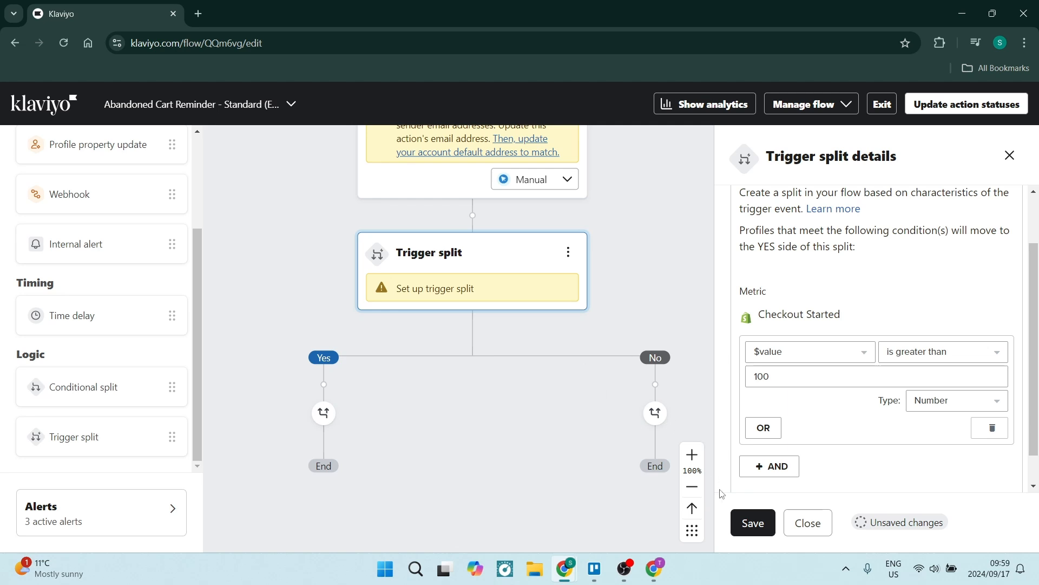
pyautogui.click(750, 523)
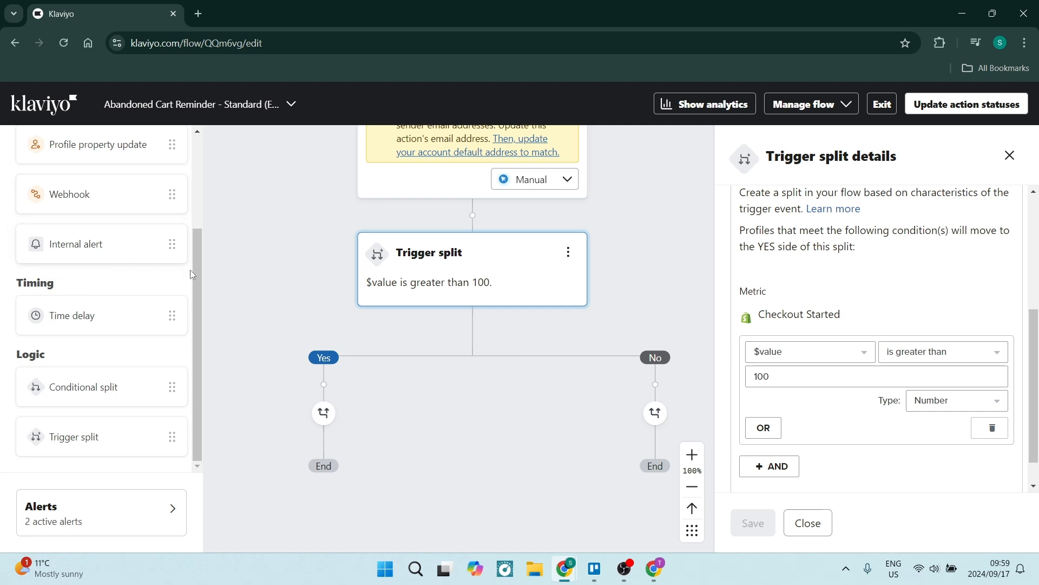
# - Add one email action to the Yes branch and another to the No branch of the trigger split
pyautogui.scroll(3, 197, 270)
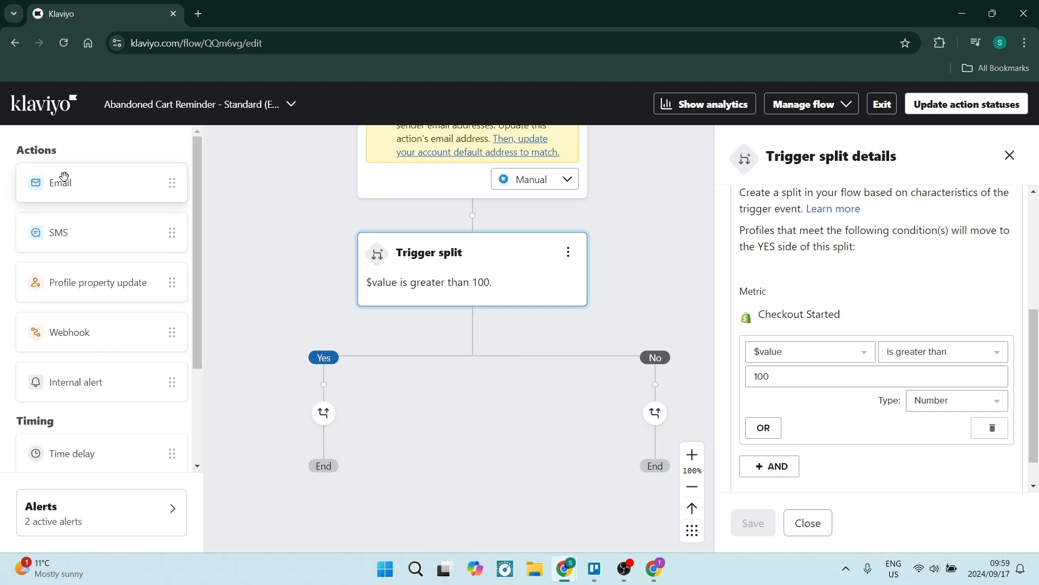
pyautogui.moveTo(73, 183); pyautogui.dragTo(321, 386)
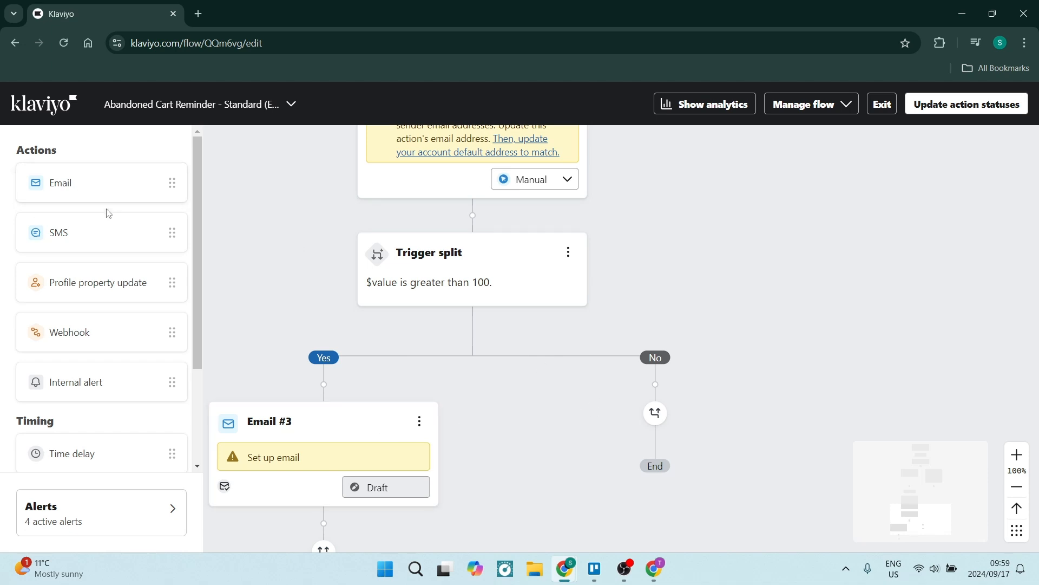
pyautogui.moveTo(86, 172); pyautogui.dragTo(654, 377)
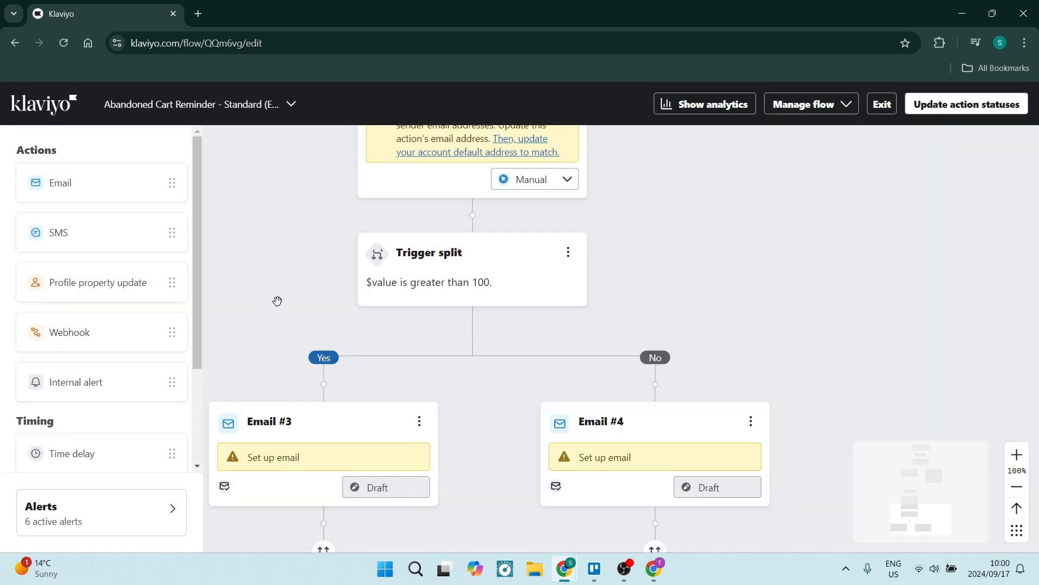
# - Open the details of the Yes-branch email and rename it "Value Discount"
pyautogui.moveTo(277, 300); pyautogui.dragTo(318, 230)
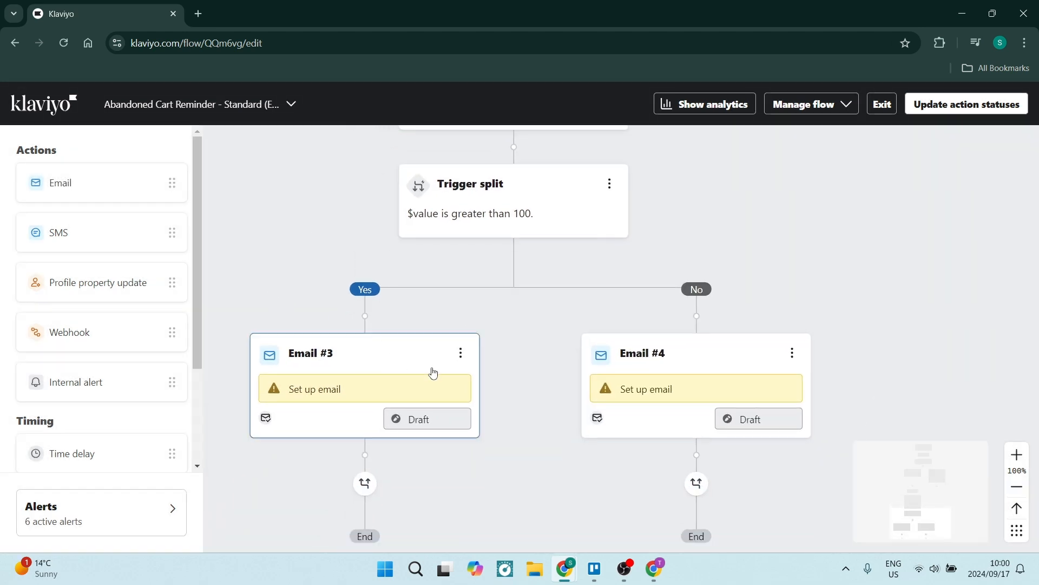
pyautogui.click(338, 395)
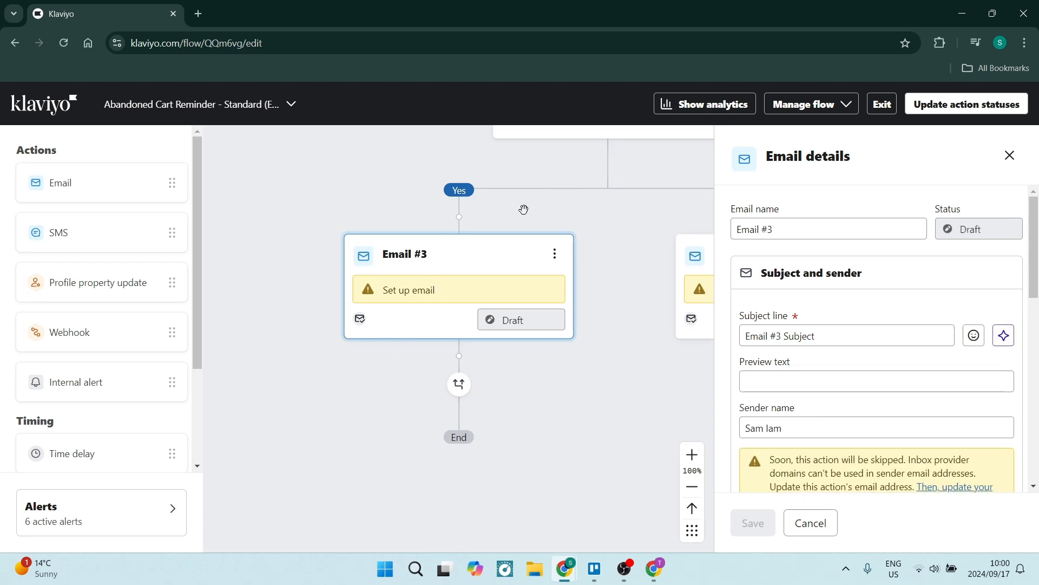
pyautogui.tripleClick(818, 227)
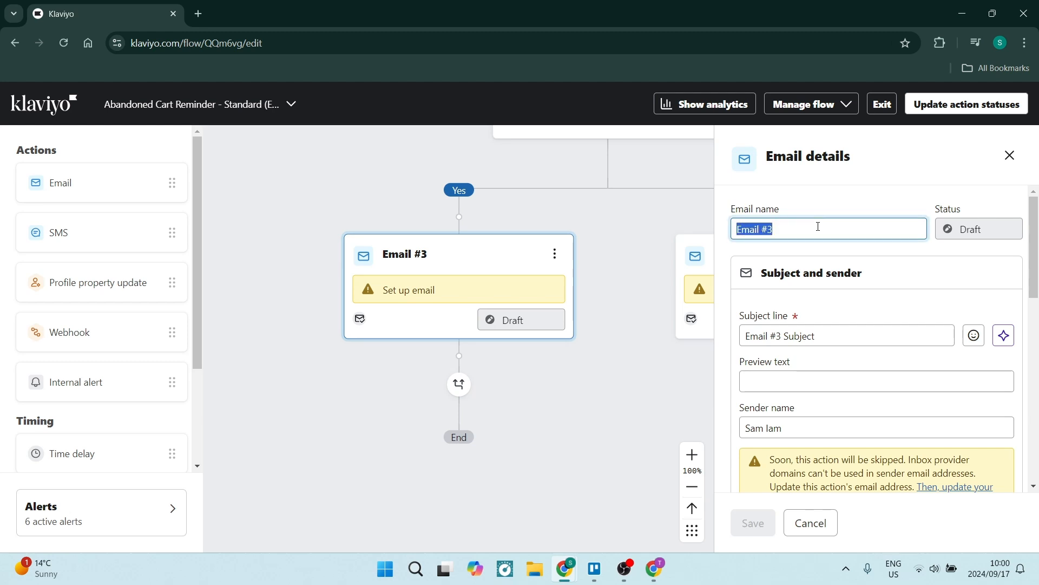
pyautogui.write('Value D')
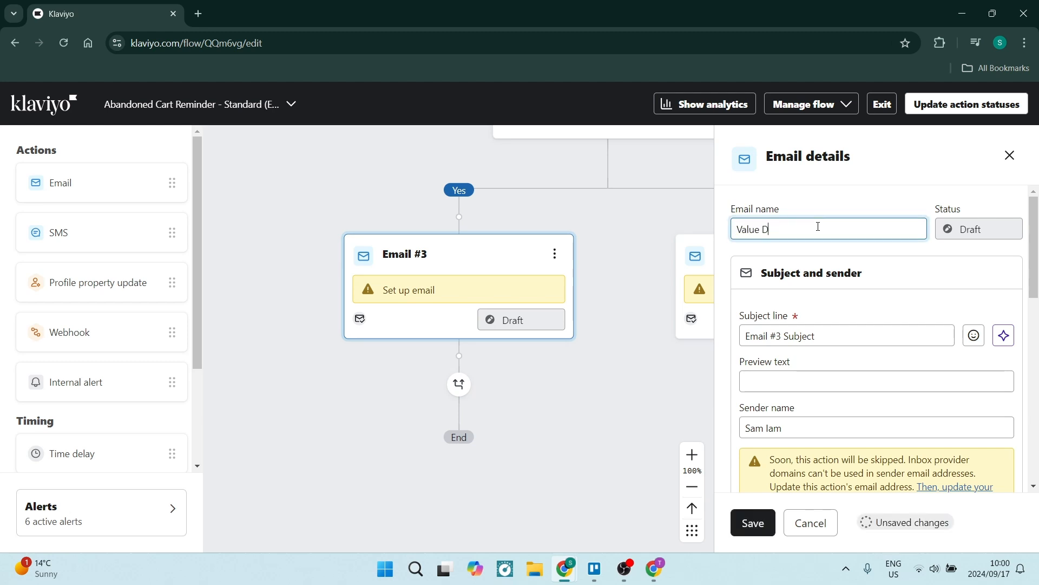
pyautogui.write('iscount')
# - Set the Value Discount email's subject line to "$10 Off!" and save the email details
pyautogui.tripleClick(825, 340)
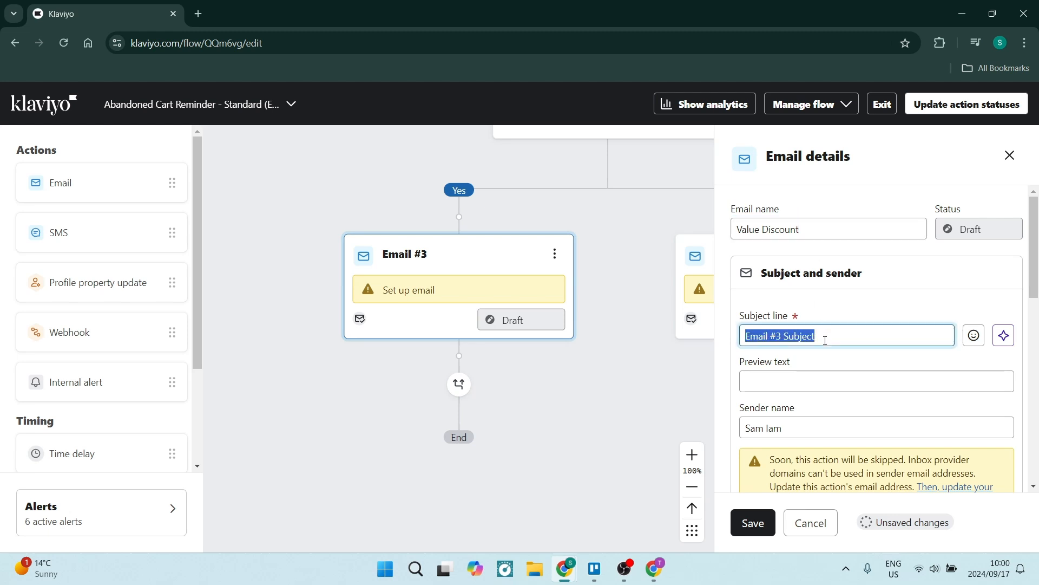
pyautogui.write('$10 Off!')
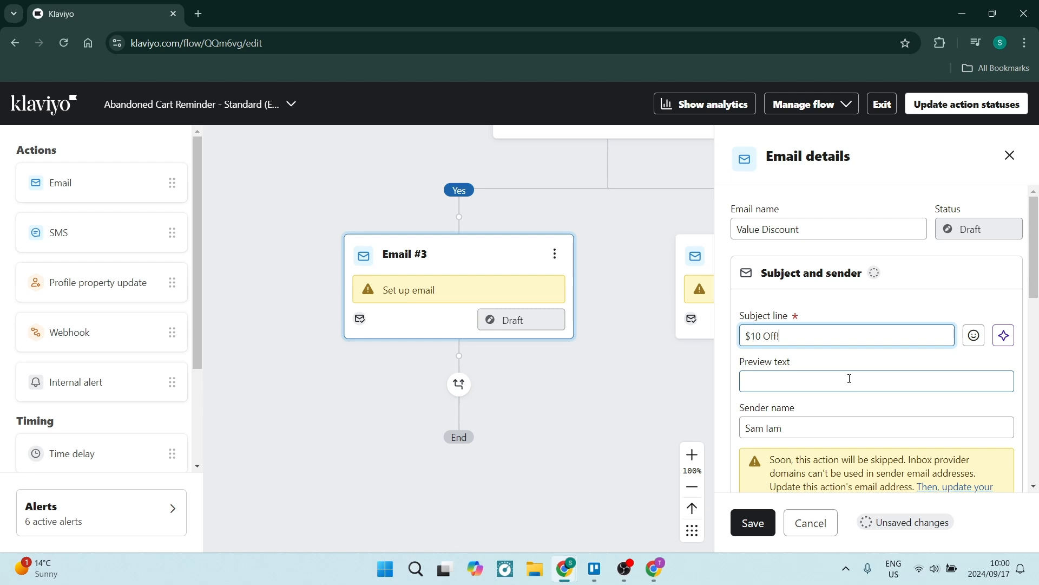
pyautogui.scroll(-3, 854, 400)
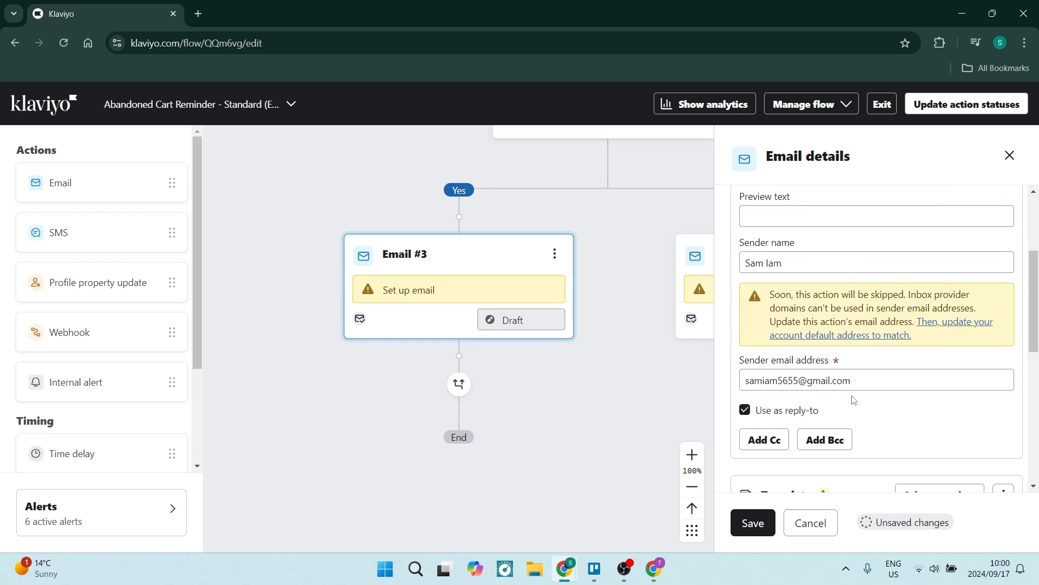
pyautogui.scroll(-2, 855, 404)
pyautogui.scroll(-1, 853, 373)
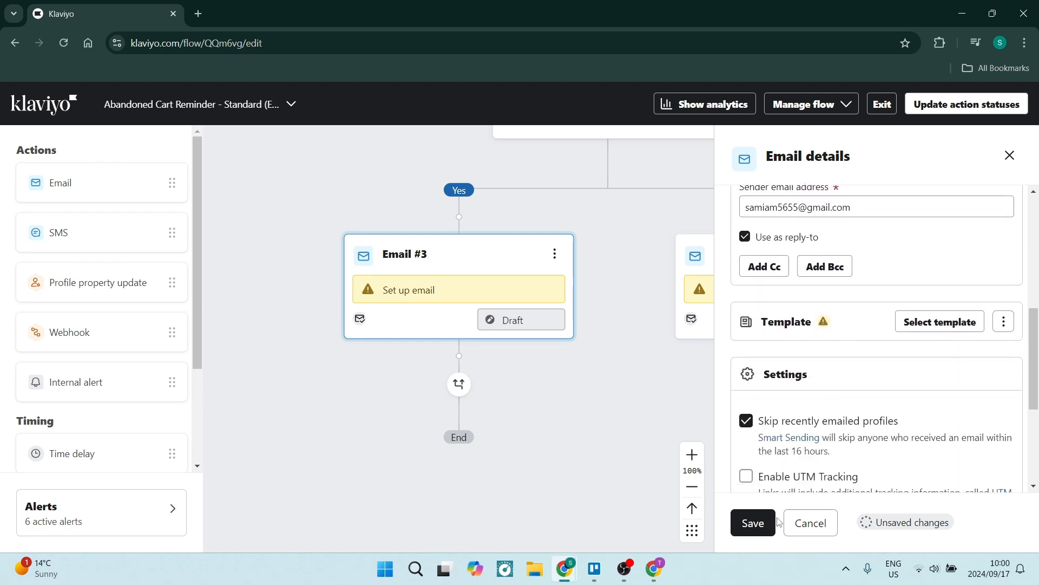
pyautogui.click(749, 521)
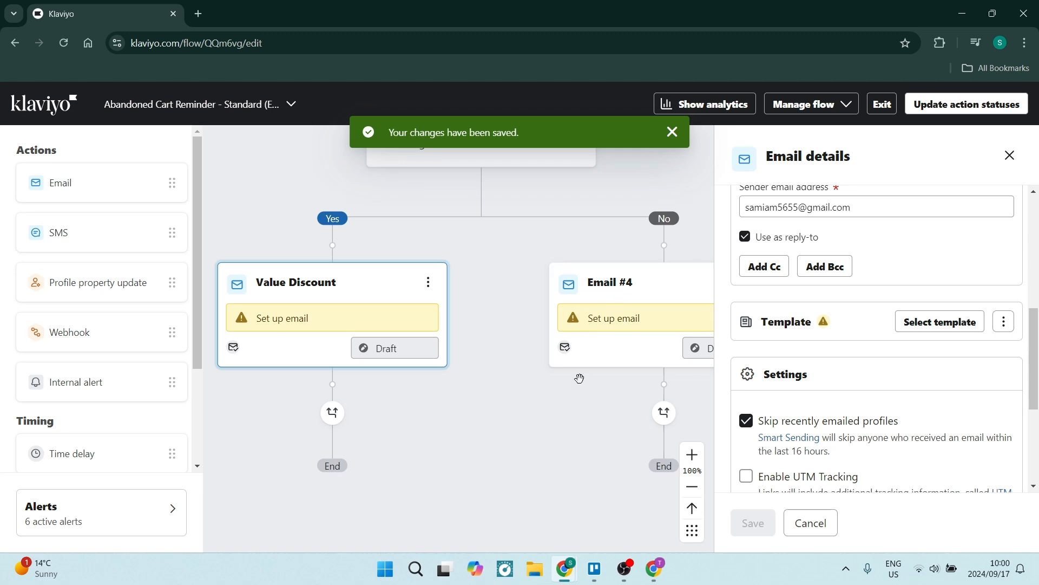
# - Rename the No-branch email "Free Shipping" and save its details
pyautogui.moveTo(511, 241); pyautogui.dragTo(488, 325)
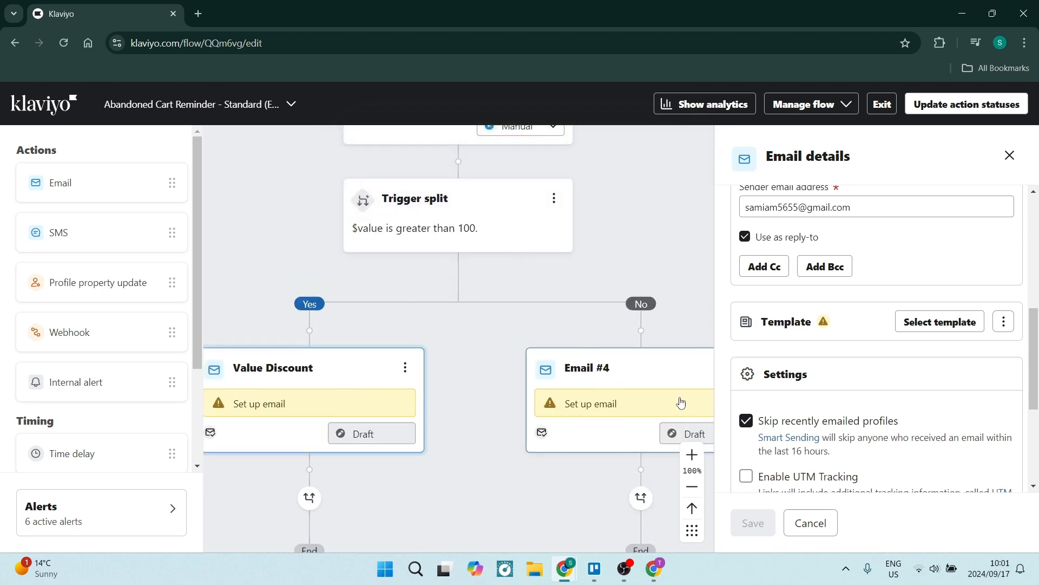
pyautogui.scroll(5, 866, 324)
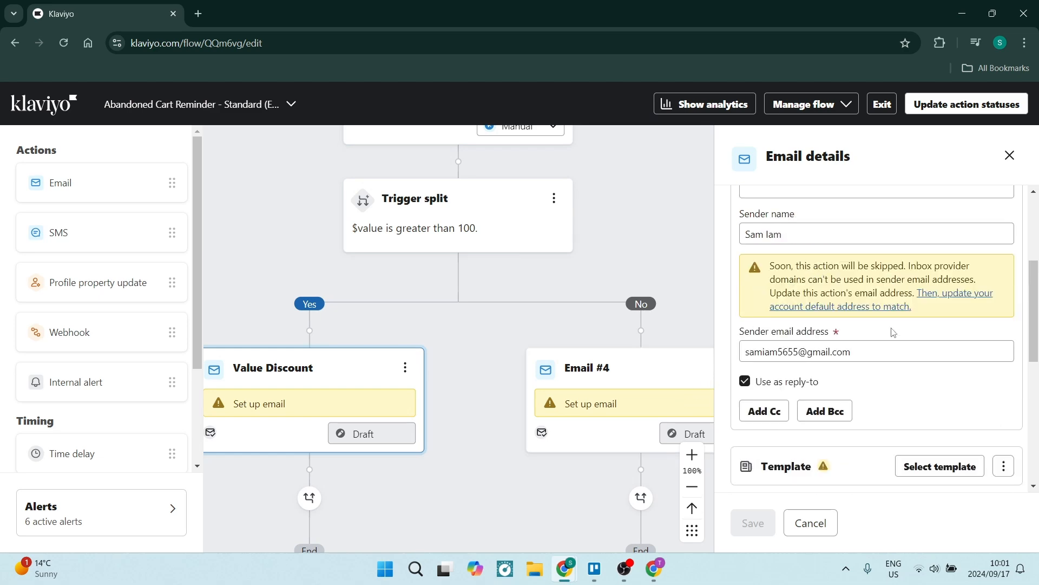
pyautogui.click(600, 389)
pyautogui.click(796, 233)
pyautogui.doubleClick(797, 231)
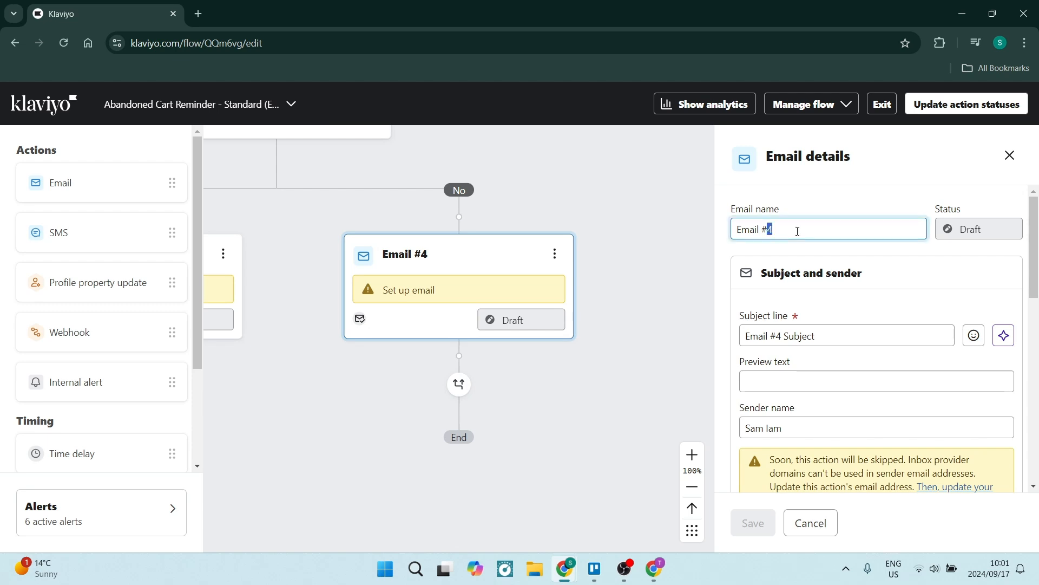
pyautogui.hotkey('ctrl', 'a')
pyautogui.write('Free')
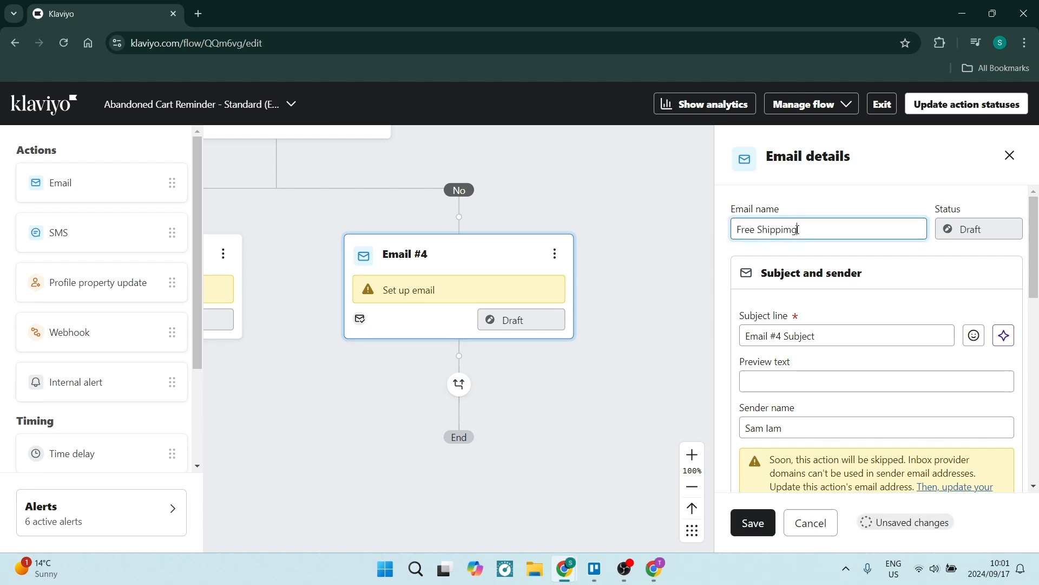
pyautogui.write(' Shippimg')
pyautogui.press('BackSpace')
pyautogui.press('BackSpace')
pyautogui.write('ng')
pyautogui.scroll(-1, 863, 309)
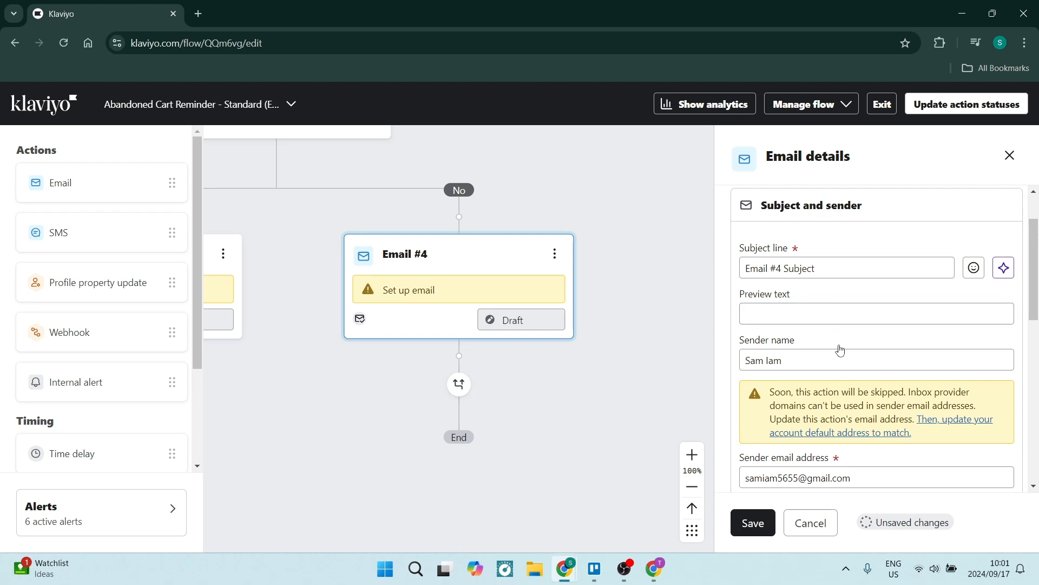
pyautogui.scroll(-1, 846, 389)
pyautogui.scroll(-2, 848, 401)
pyautogui.click(752, 522)
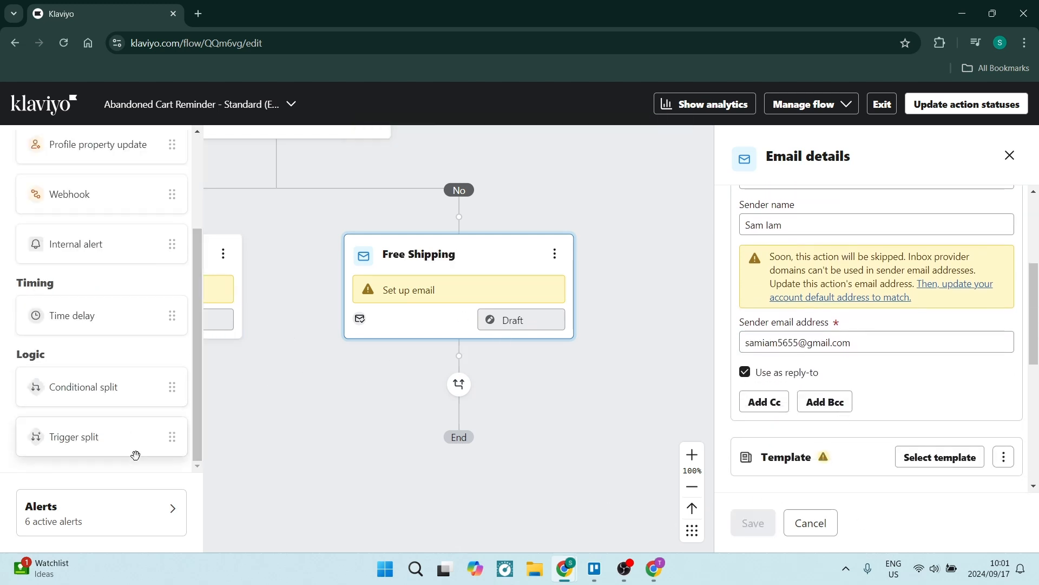
pyautogui.moveTo(328, 417); pyautogui.dragTo(507, 488)
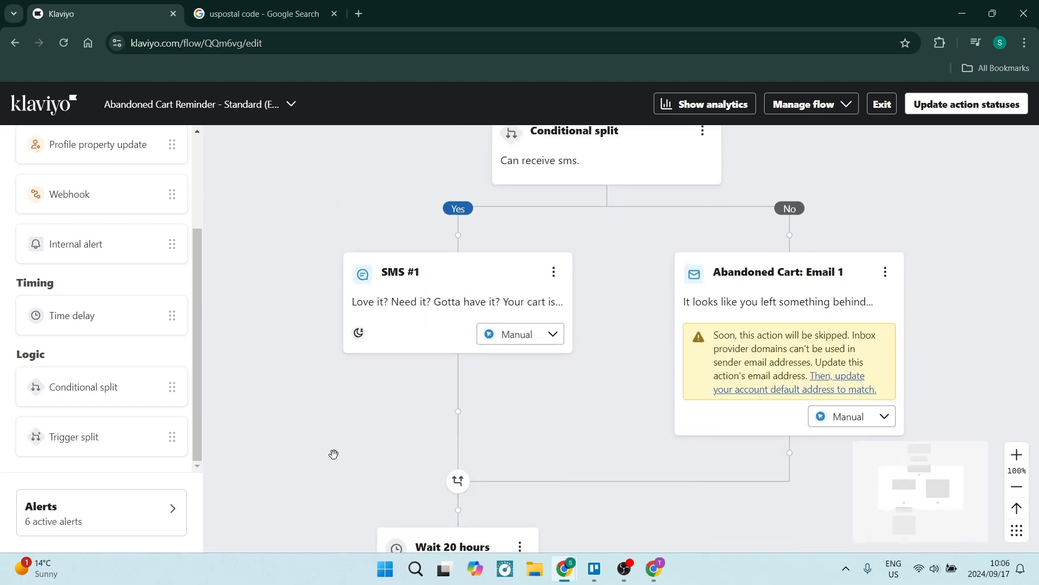
# - Add a conditional split at the end of the flow, directly after the Abandoned Cart: Email 2 action
pyautogui.scroll(-2, 333, 454)
pyautogui.scroll(-6, 327, 421)
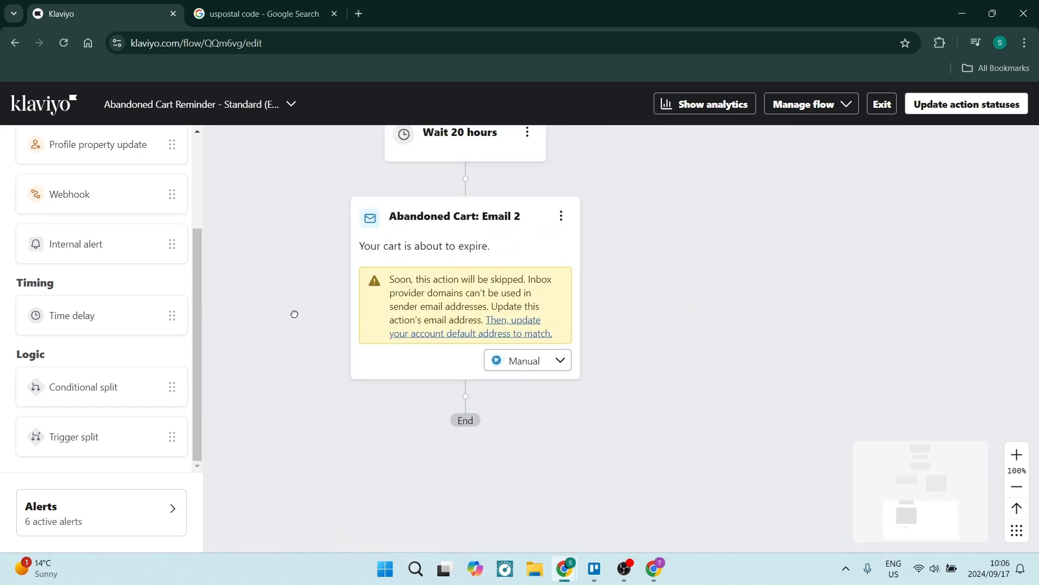
pyautogui.scroll(-2, 287, 281)
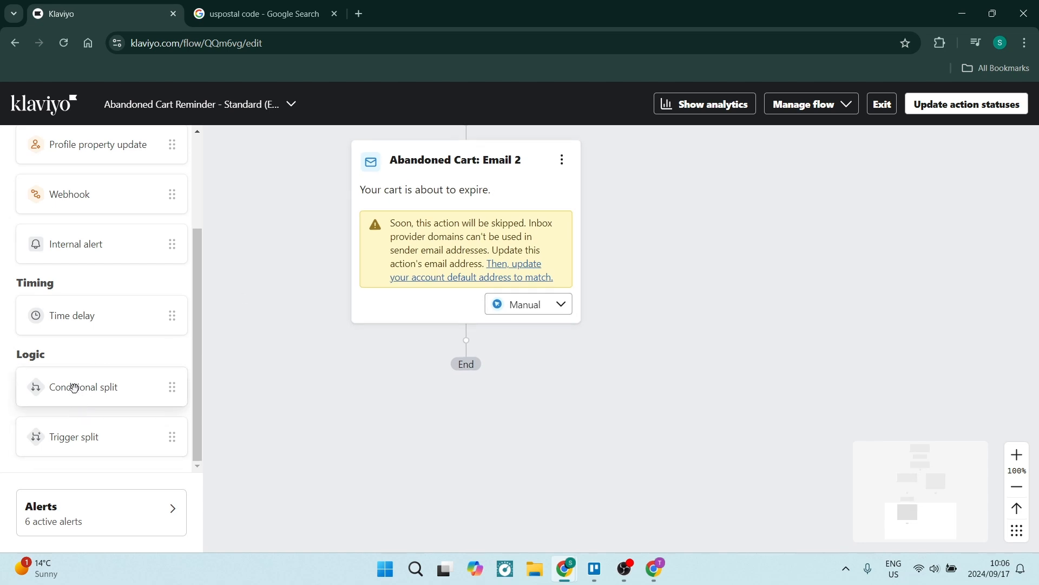
pyautogui.moveTo(75, 388); pyautogui.dragTo(474, 363)
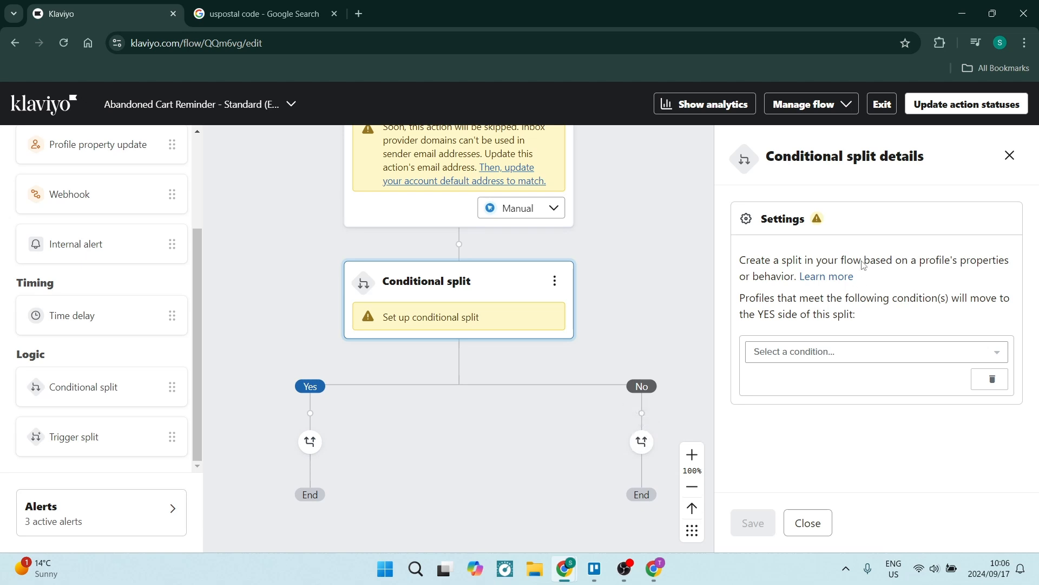
# - Set the conditional split's condition to someone's proximity to a location, with the person being within 10 miles
pyautogui.click(988, 352)
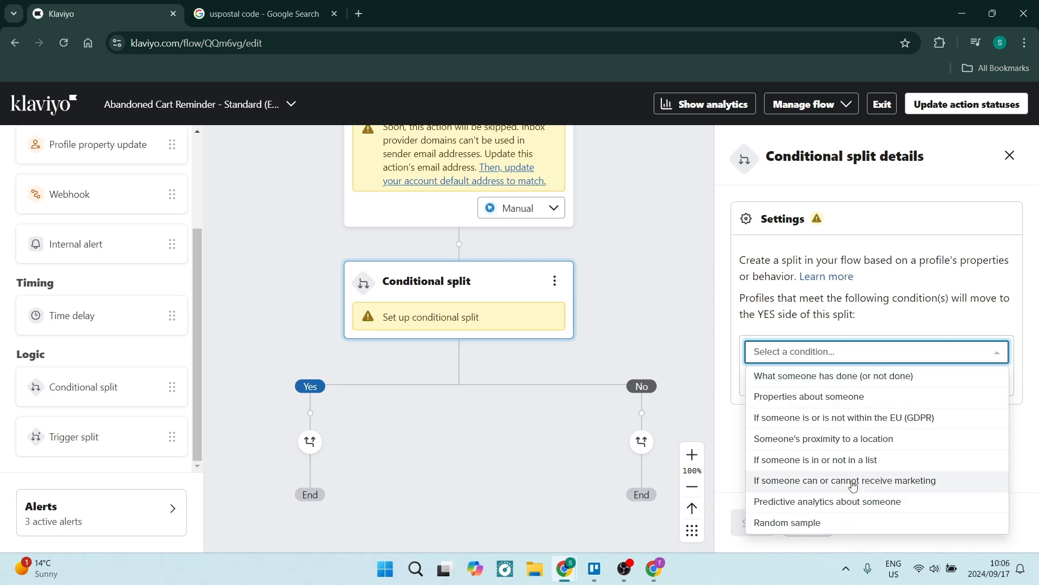
pyautogui.click(829, 443)
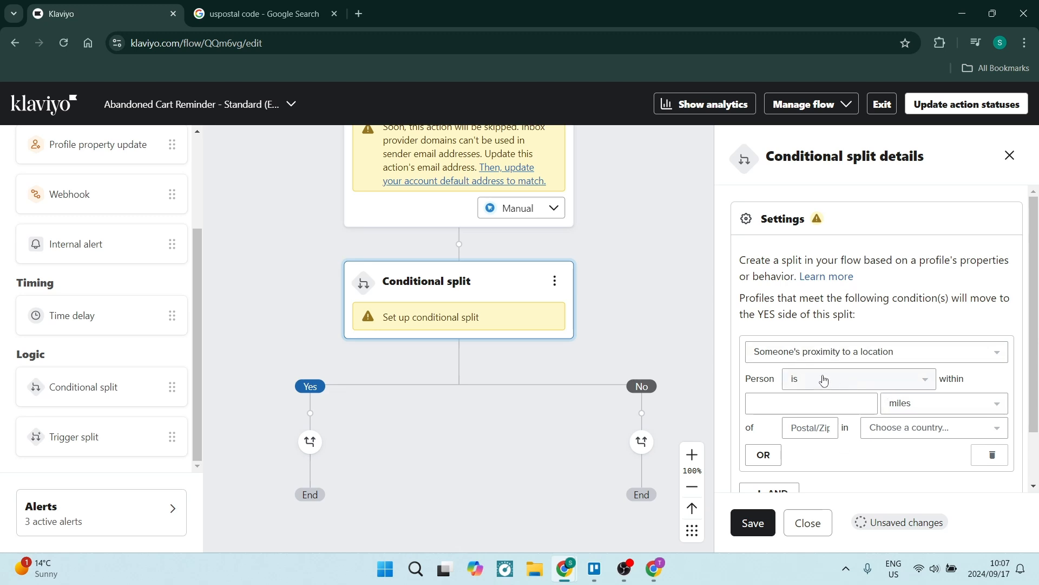
pyautogui.click(865, 378)
pyautogui.click(821, 403)
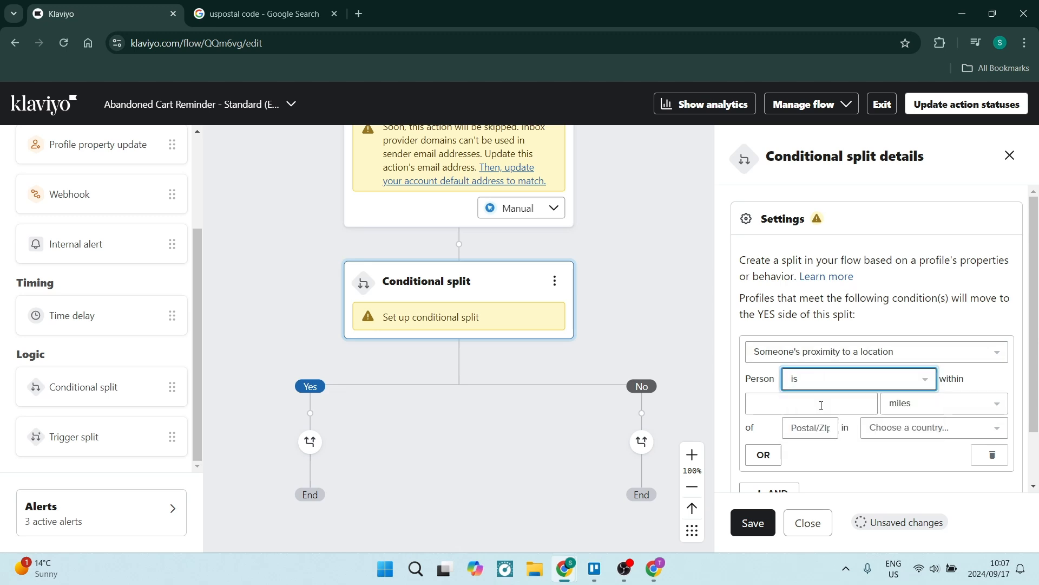
pyautogui.click(792, 403)
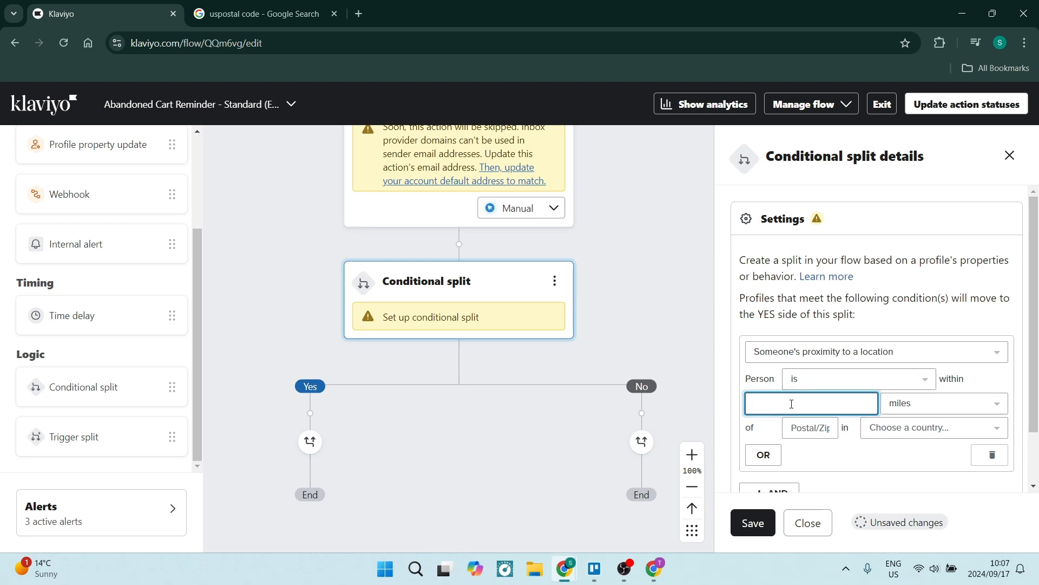
pyautogui.write('10')
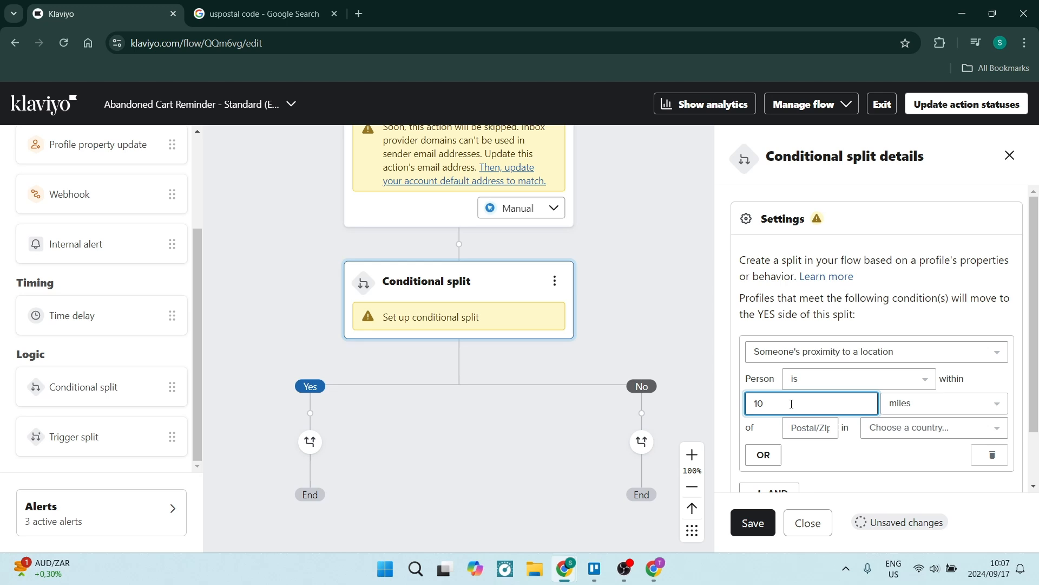
pyautogui.click(943, 409)
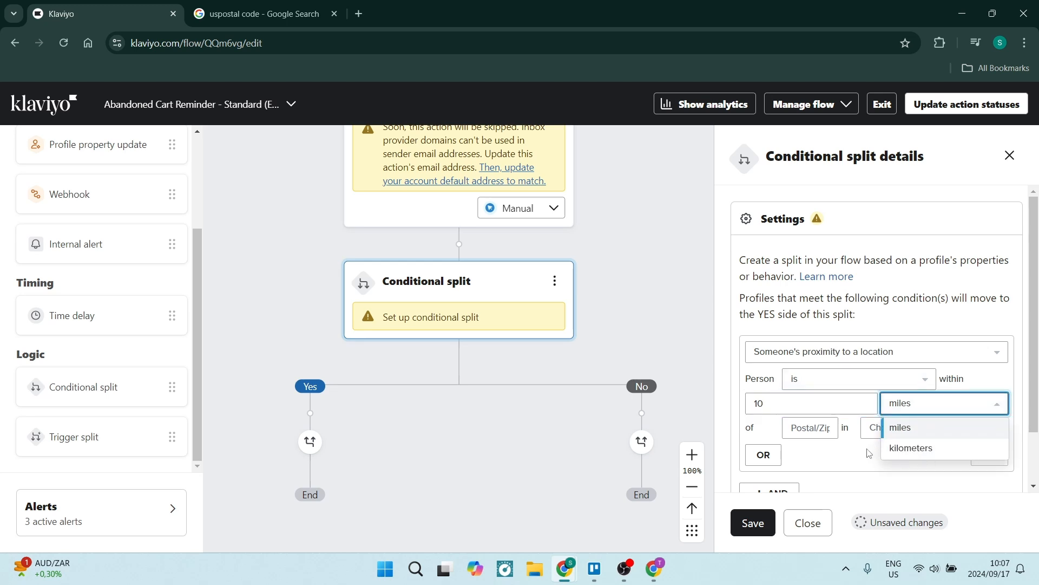
pyautogui.moveTo(870, 453); pyautogui.dragTo(768, 449)
# - Set the proximity condition's location to postal code 33601 in the United States of America and save the conditional split
pyautogui.click(795, 429)
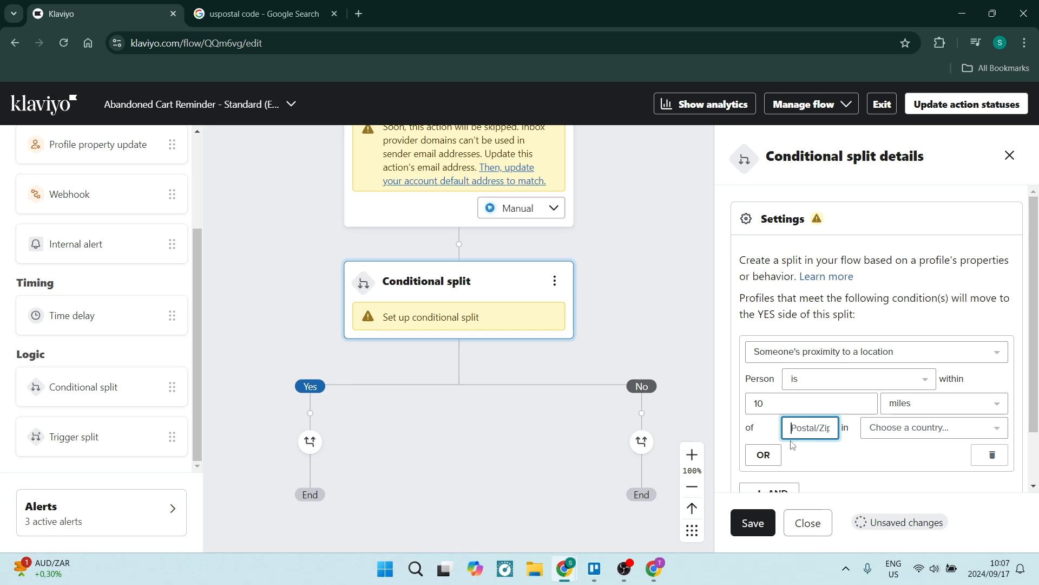
pyautogui.write('33601')
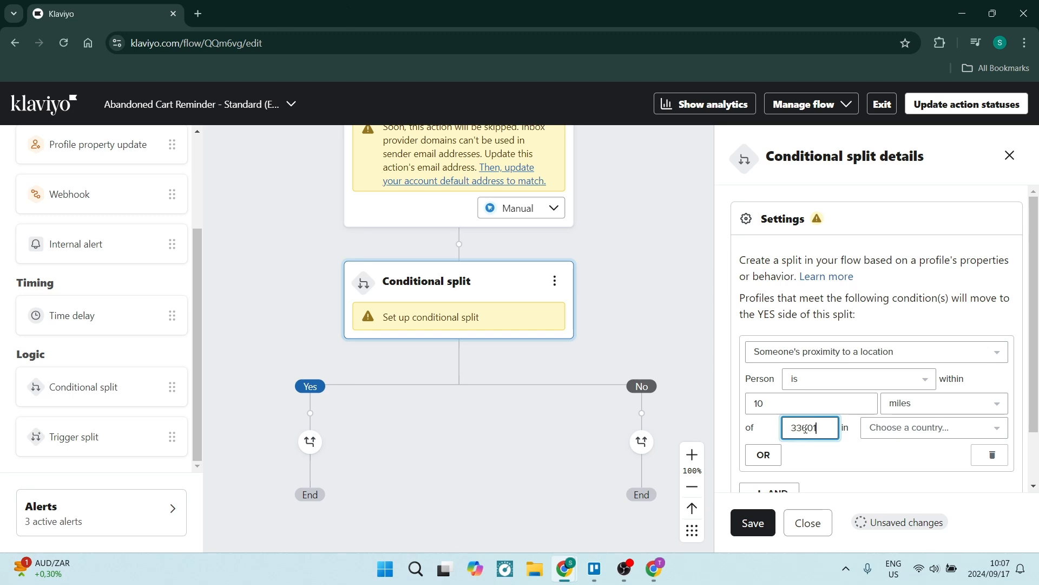
pyautogui.click(932, 436)
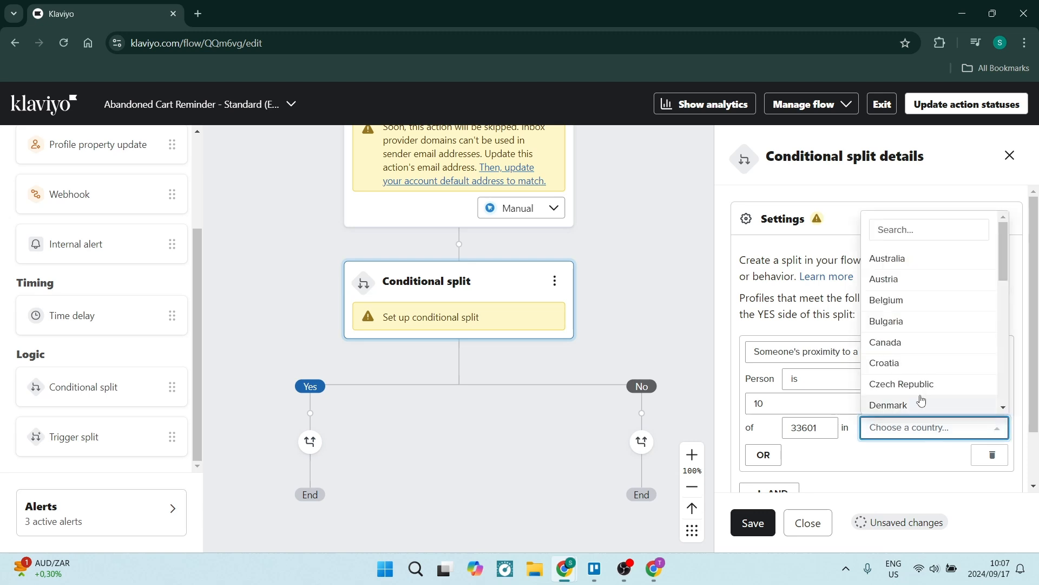
pyautogui.scroll(-2, 915, 390)
pyautogui.scroll(-5, 913, 382)
pyautogui.click(900, 399)
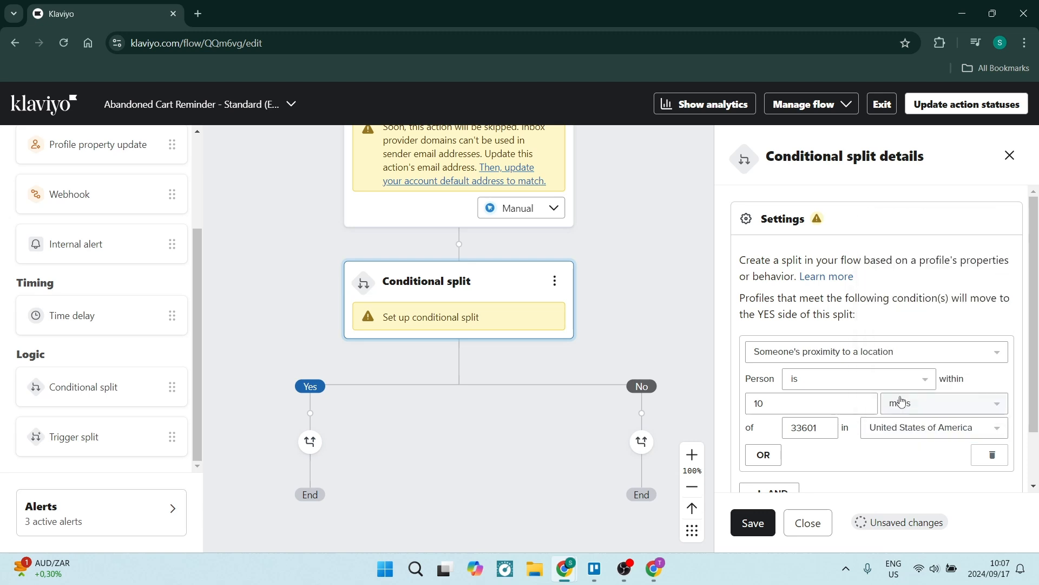
pyautogui.scroll(-2, 825, 436)
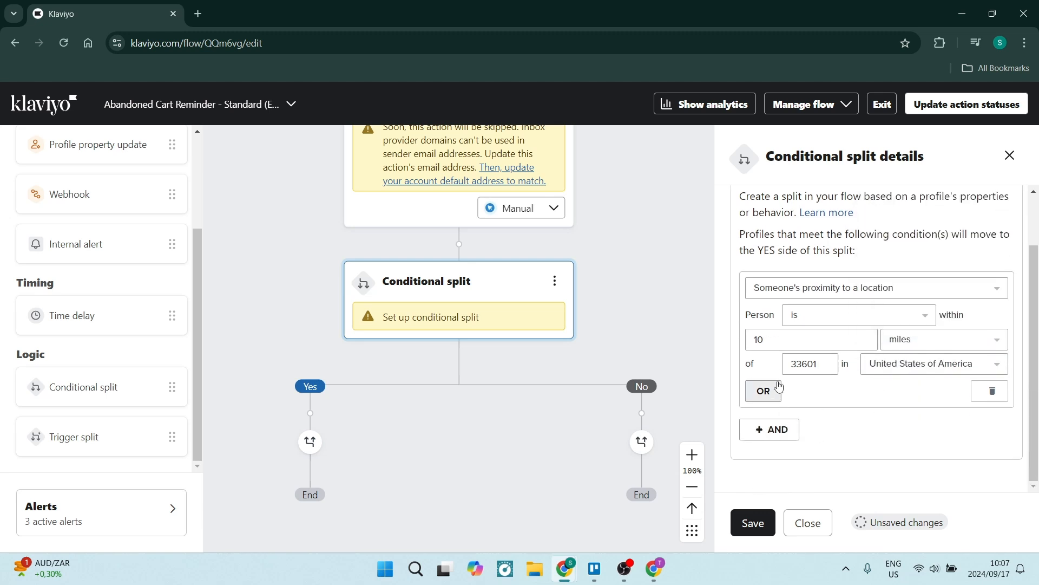
pyautogui.click(761, 523)
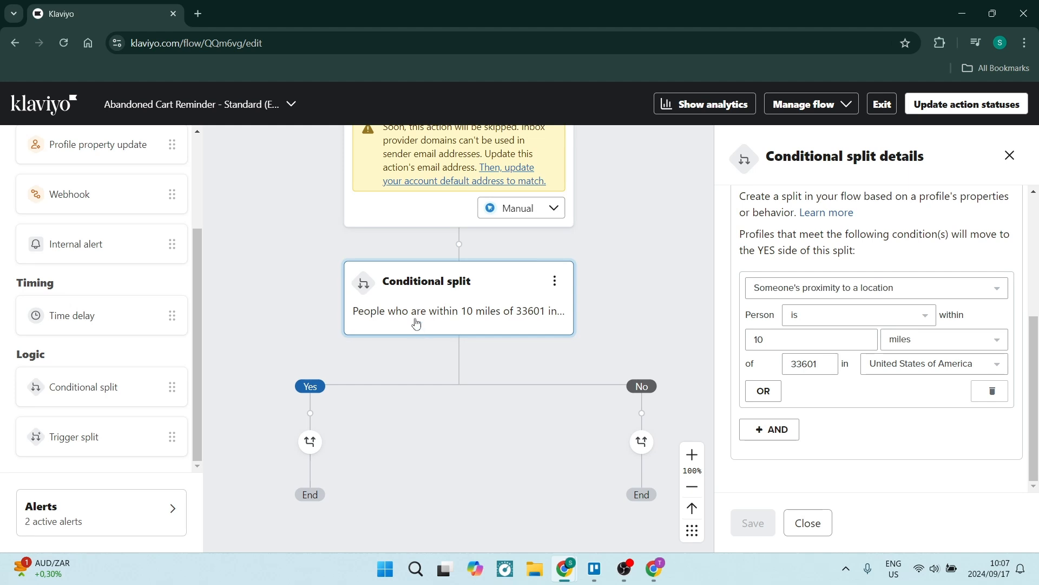
# - Add one email action to the Yes branch and another to the No branch of the conditional split
pyautogui.scroll(3, 88, 231)
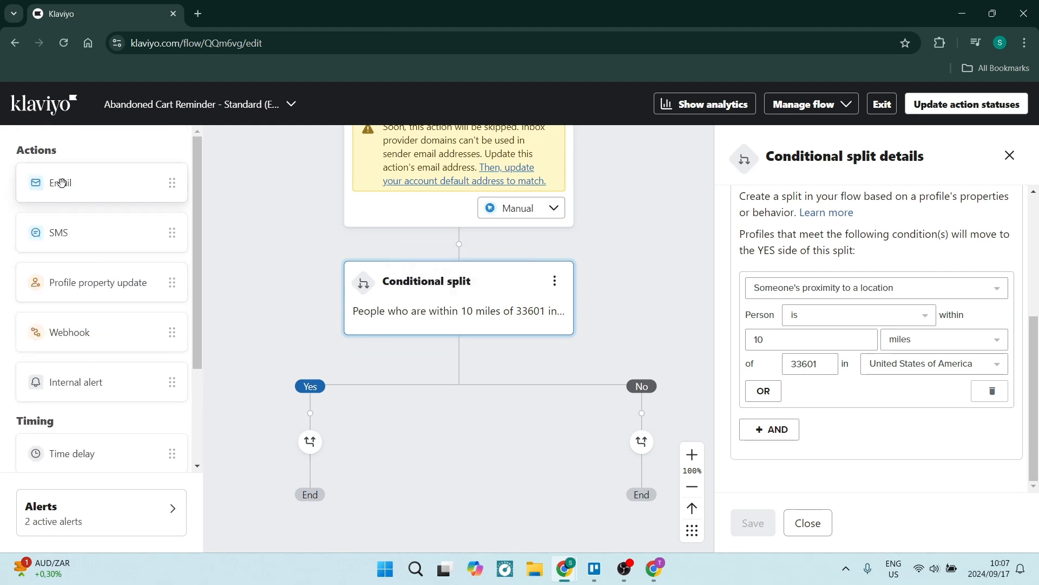
pyautogui.moveTo(62, 183); pyautogui.dragTo(297, 404)
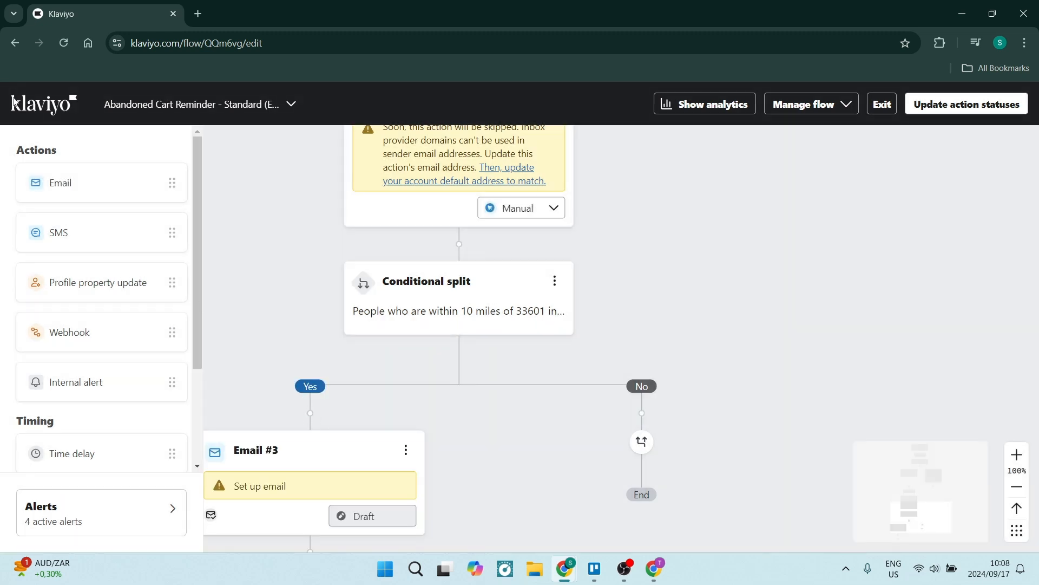
pyautogui.moveTo(80, 184); pyautogui.dragTo(633, 412)
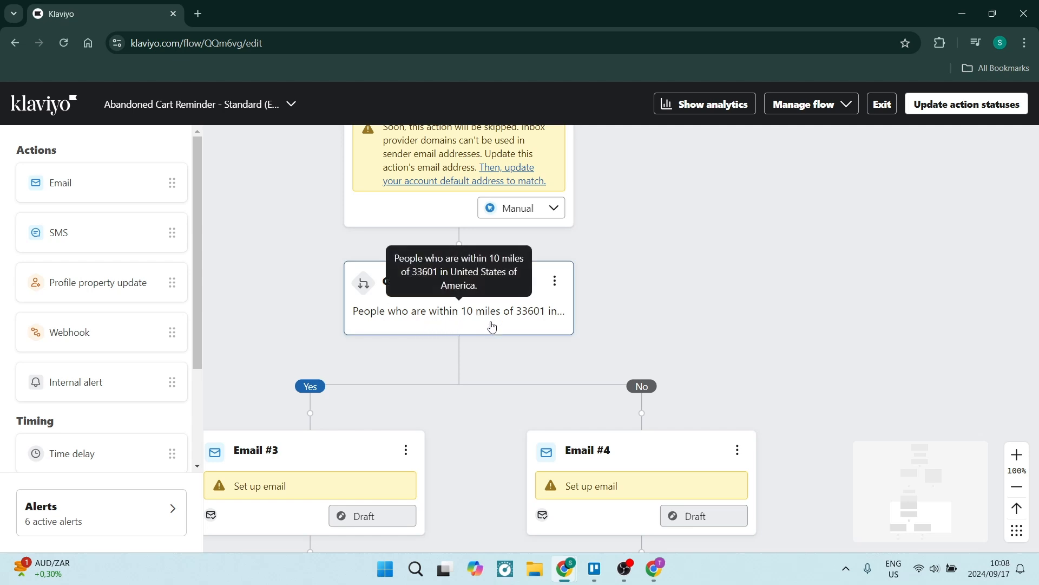
# - Rename the email on the conditional split's Yes branch "Pickup in Store" and save its details
pyautogui.scroll(-2, 492, 352)
pyautogui.moveTo(493, 351); pyautogui.dragTo(545, 323)
pyautogui.click(406, 356)
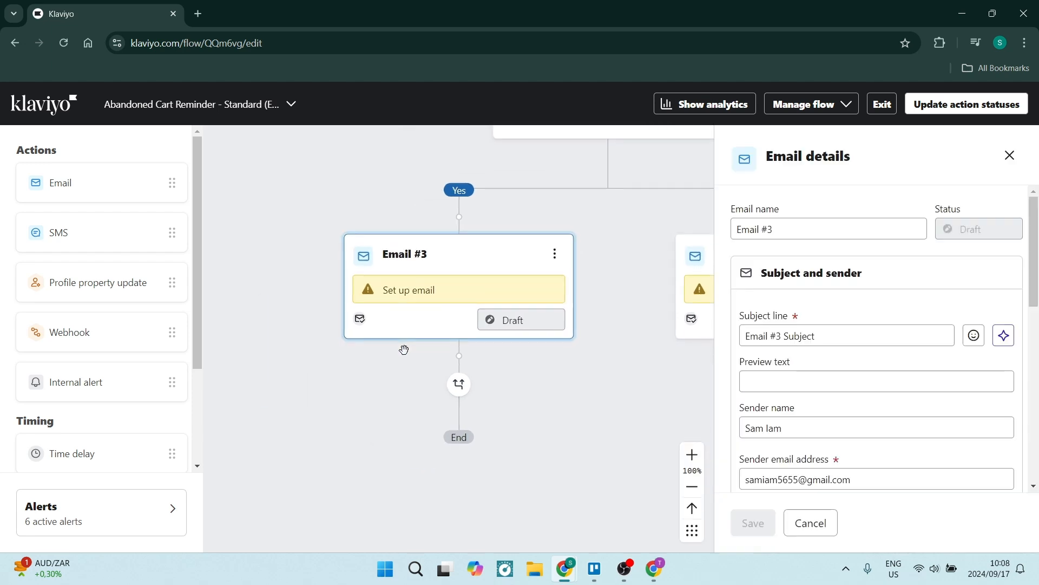
pyautogui.click(808, 229)
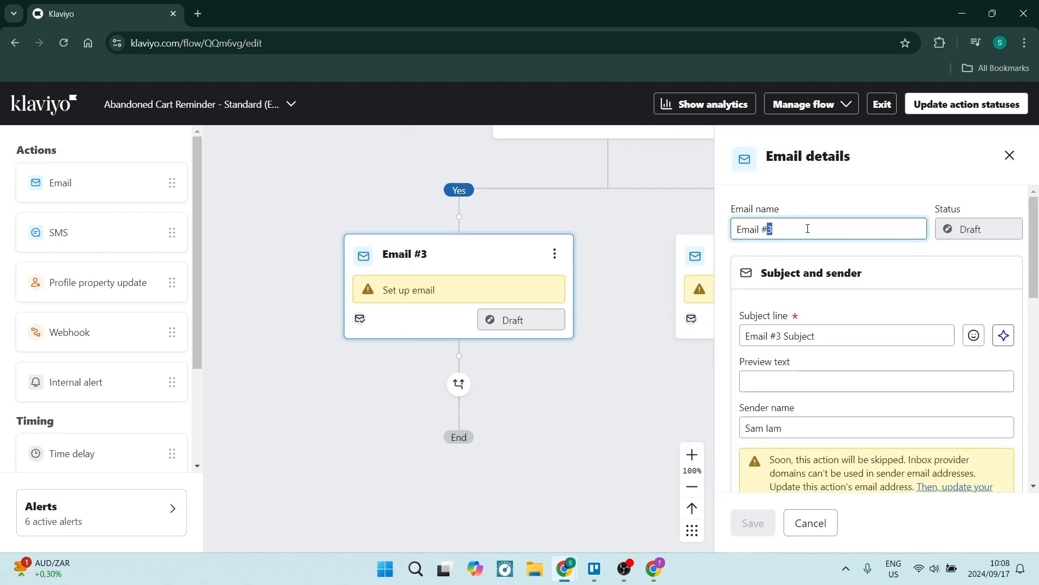
pyautogui.hotkey('ctrl', 'a')
pyautogui.write('Pick')
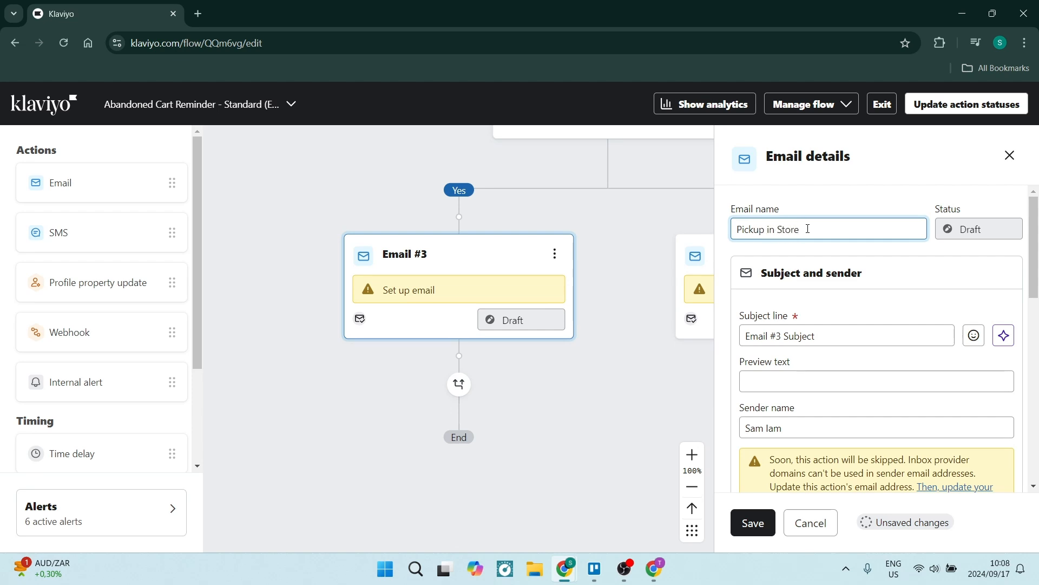
pyautogui.scroll(-6, 818, 409)
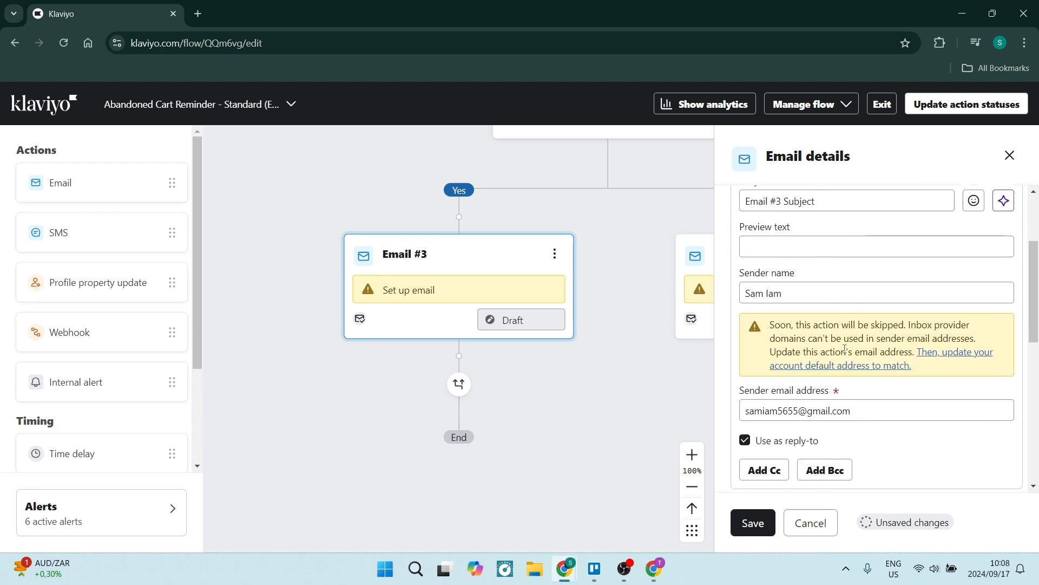
pyautogui.click(753, 523)
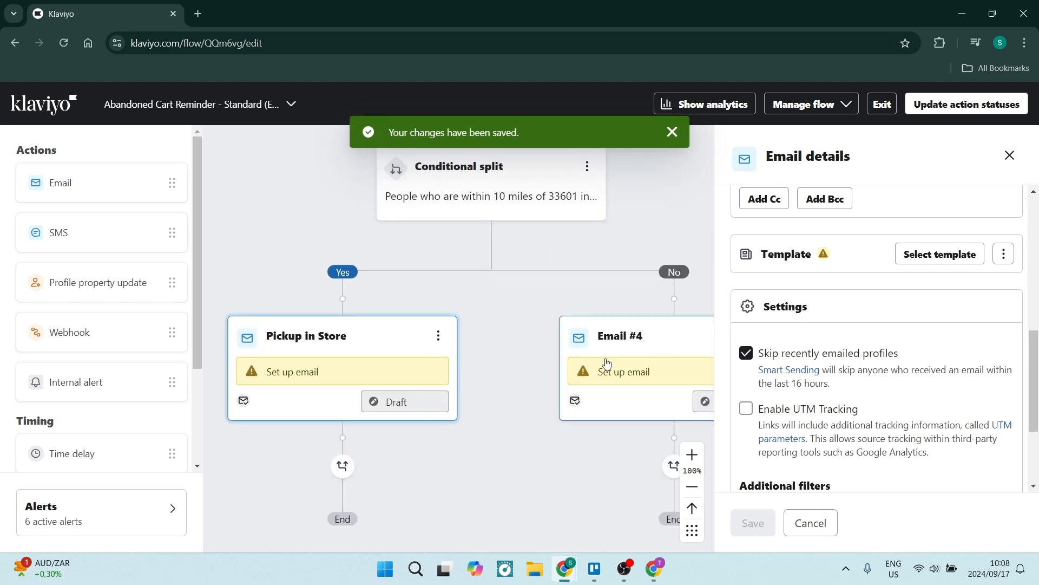
# - Rename the email on the conditional split's No branch "Continue Shopping Online" and save its details
pyautogui.click(615, 372)
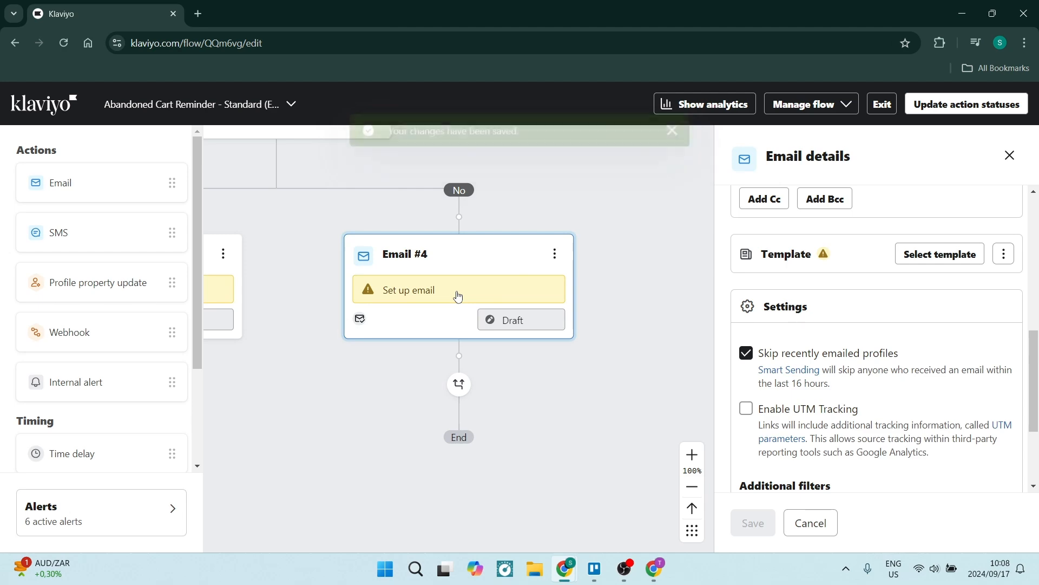
pyautogui.scroll(10, 856, 345)
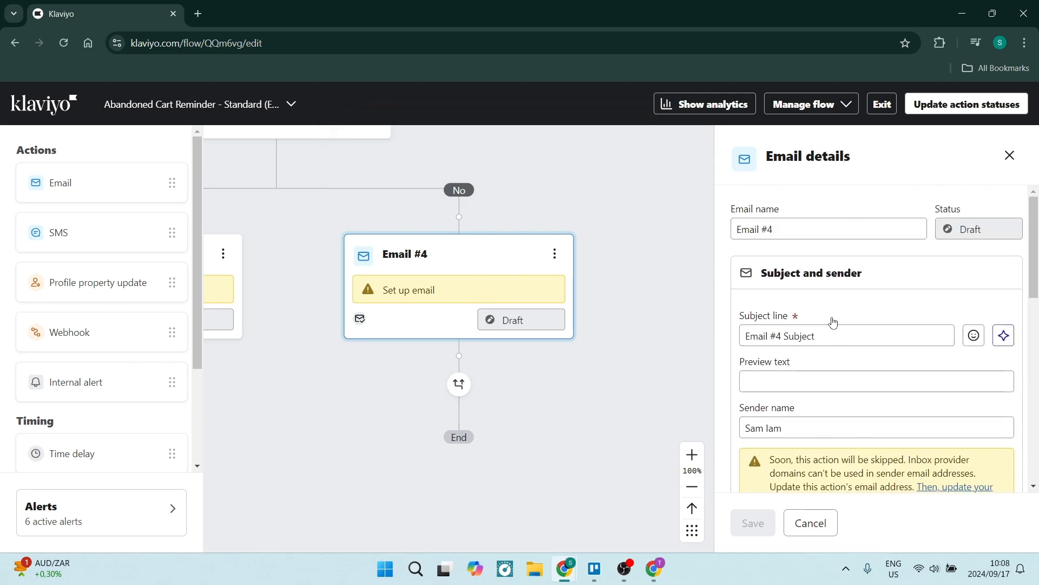
pyautogui.tripleClick(821, 232)
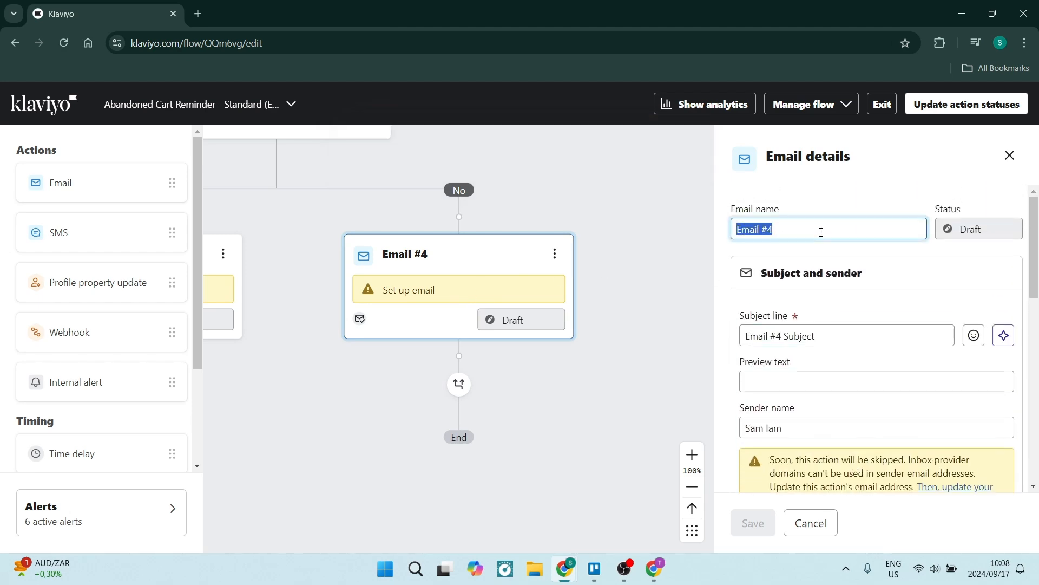
pyautogui.write('Continue Shopping Online')
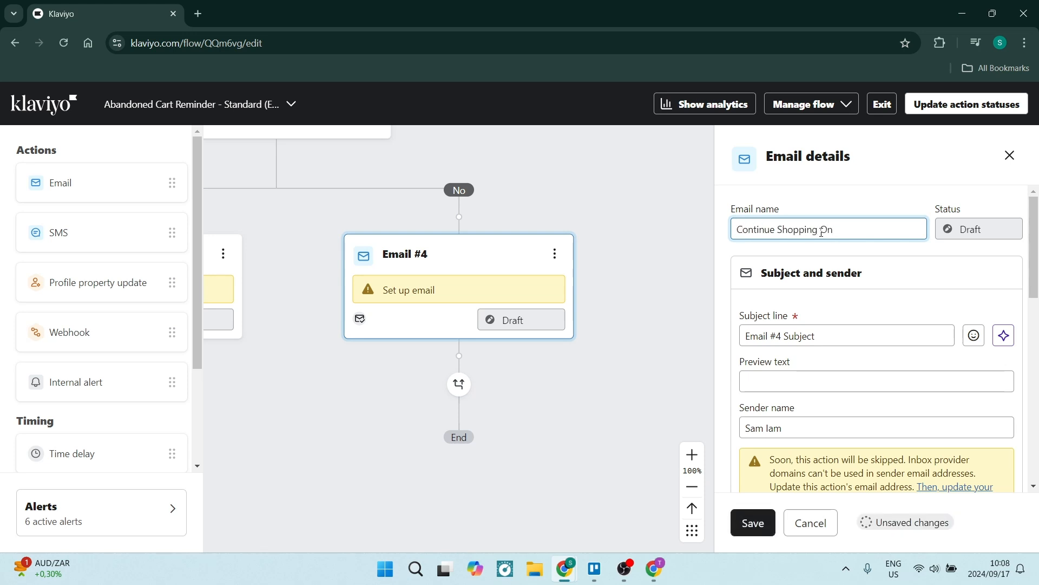
pyautogui.click(823, 193)
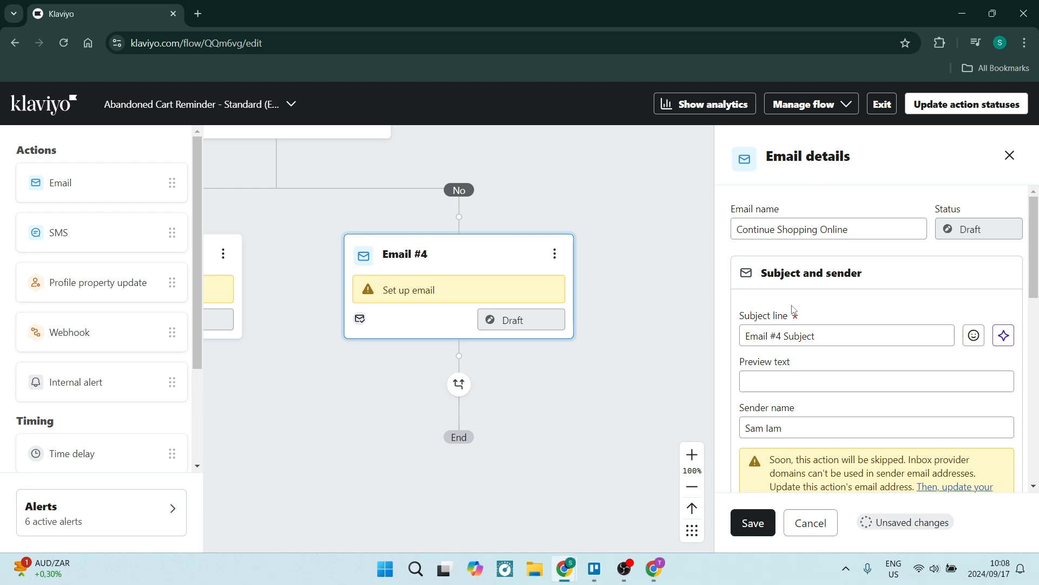
pyautogui.scroll(-4, 794, 310)
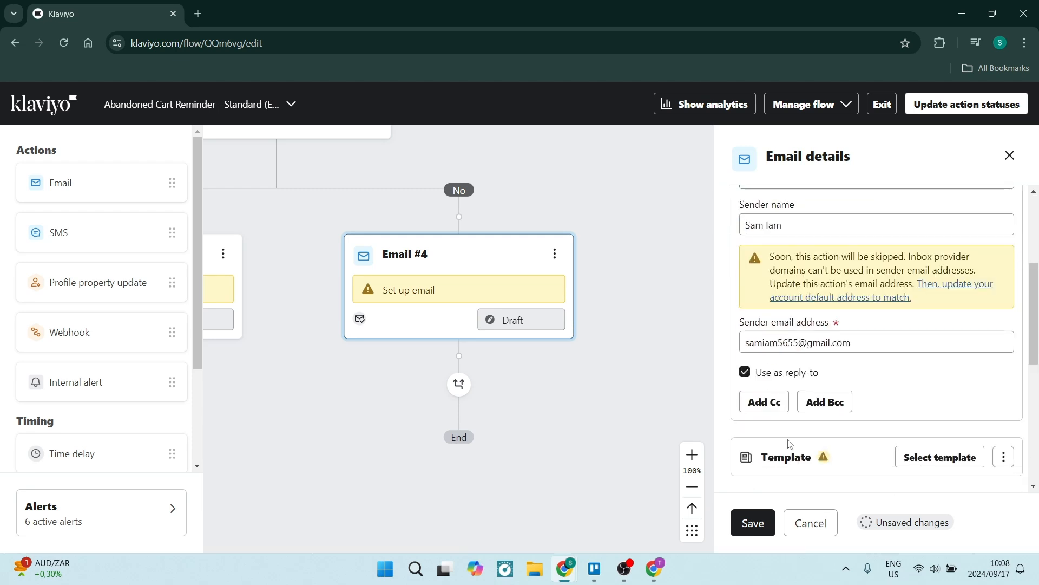
pyautogui.click(753, 522)
pyautogui.moveTo(509, 445); pyautogui.dragTo(507, 478)
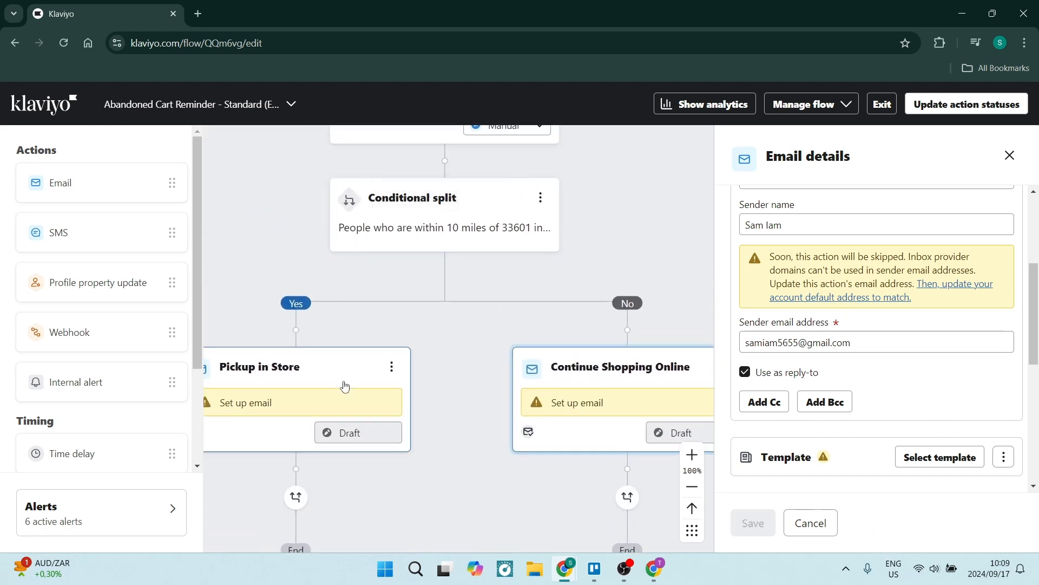